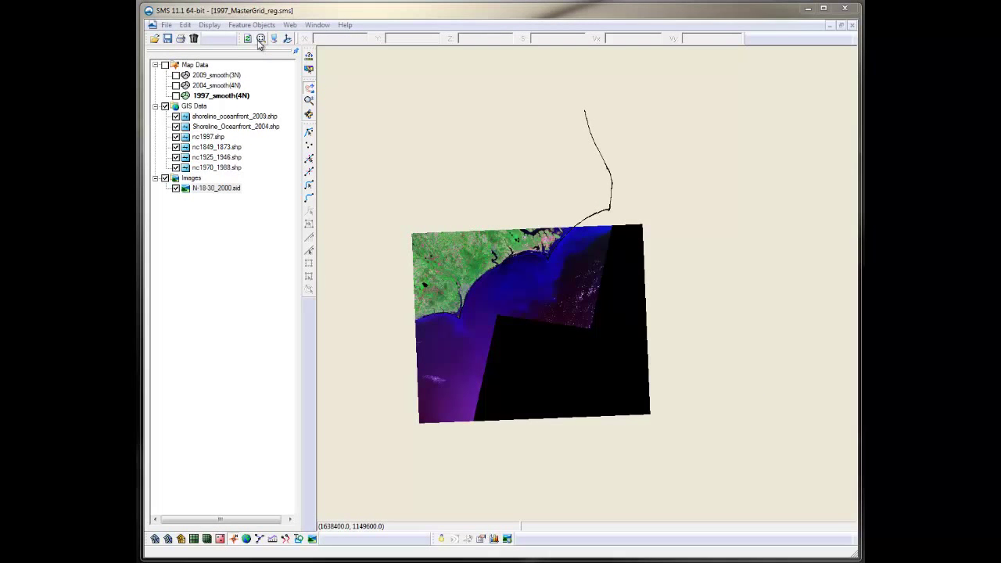
Zoom and pan the map onto the North Carolina coastline between the two capes
{"action": "left_click", "coordinate": [261, 39]}
{"action": "left_click", "coordinate": [382, 222]}
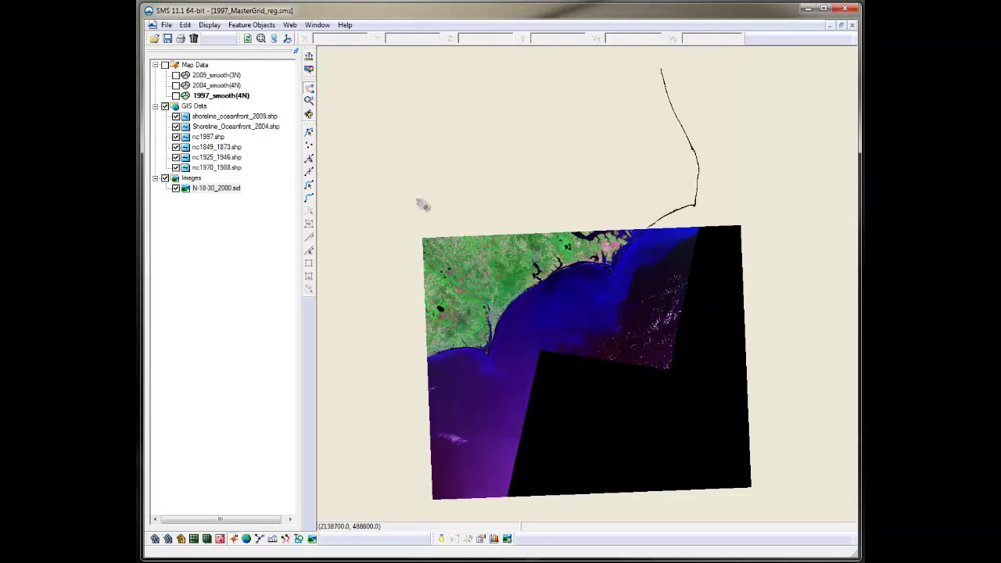
{"action": "left_click", "coordinate": [273, 38]}
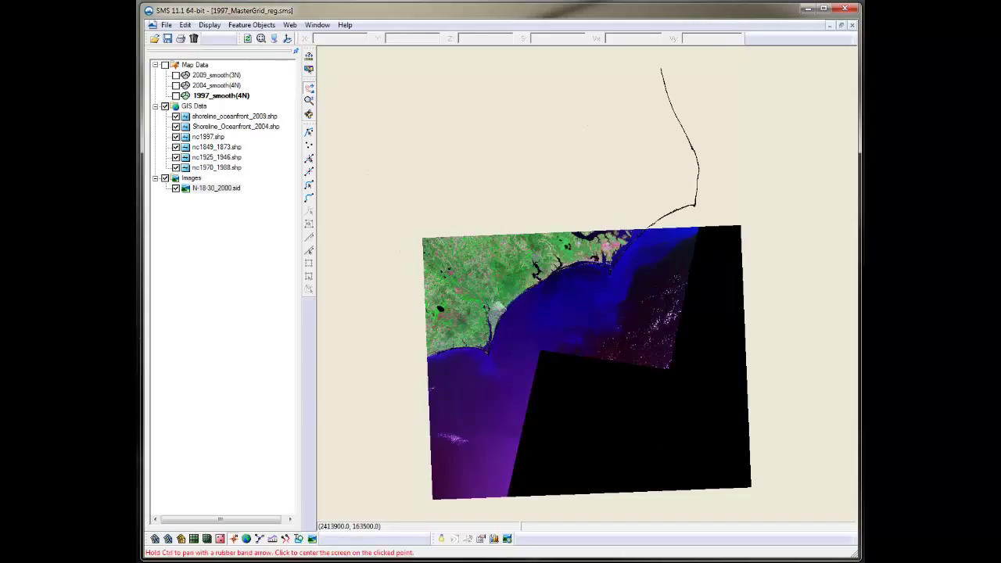
{"action": "left_click_drag", "start_coordinate": [517, 313], "coordinate": [462, 270]}
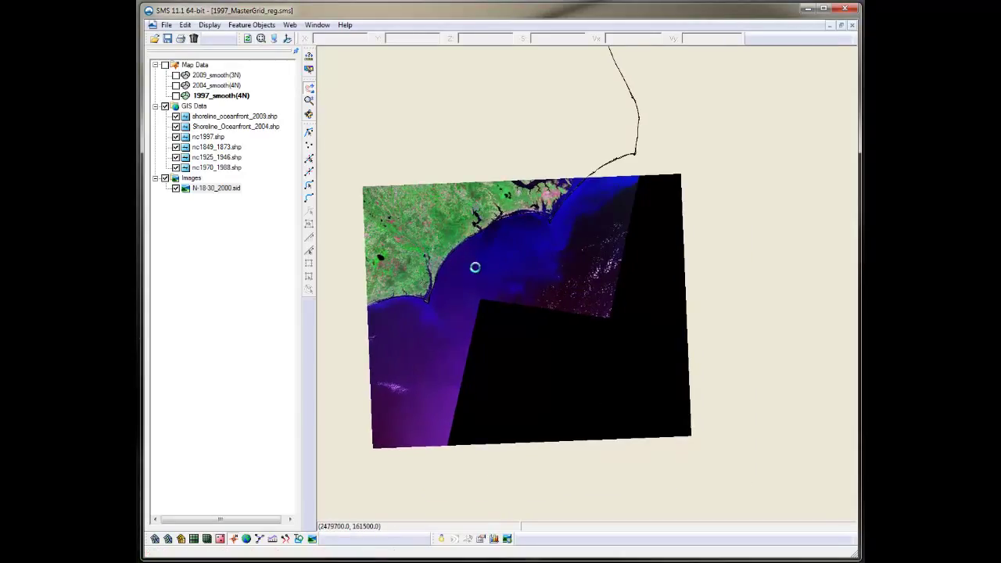
{"action": "scroll", "coordinate": [475, 268], "scroll_direction": "up", "scroll_amount": 5}
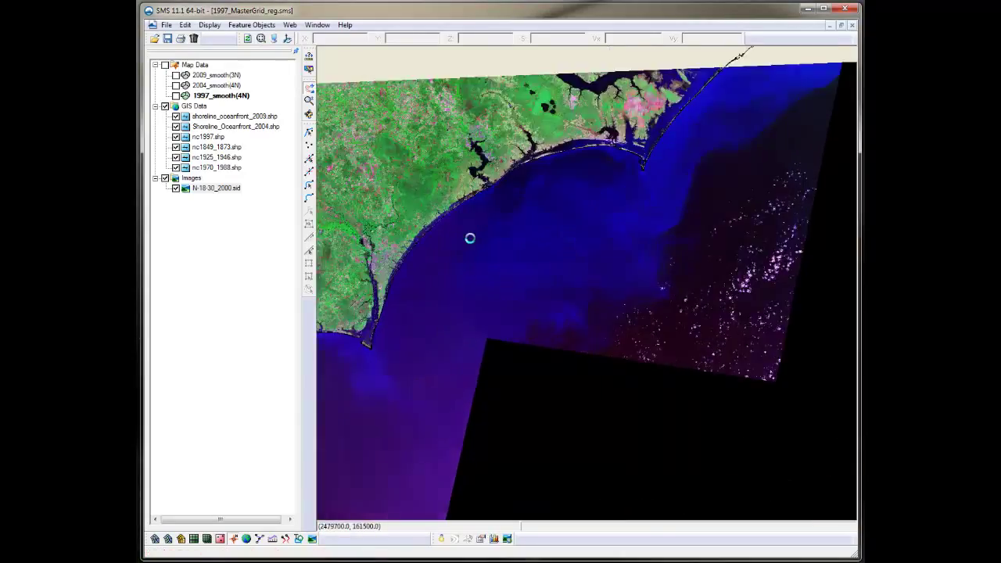
{"action": "scroll", "coordinate": [469, 228], "scroll_direction": "up", "scroll_amount": 1}
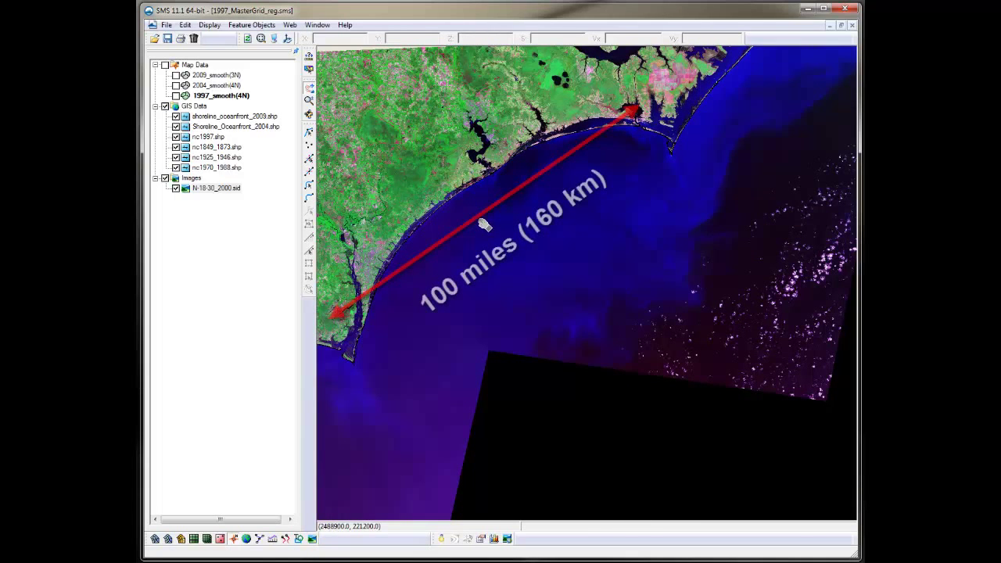
{"action": "left_click_drag", "start_coordinate": [500, 234], "coordinate": [516, 240]}
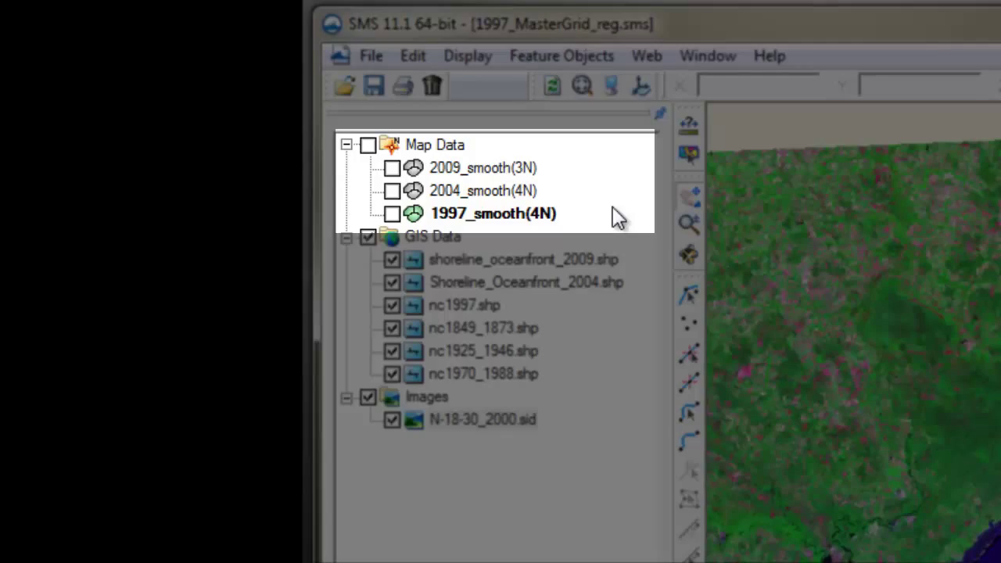
Set the N-18-30_2000.sid satellite image transparency to 53%
{"action": "right_click", "coordinate": [512, 419]}
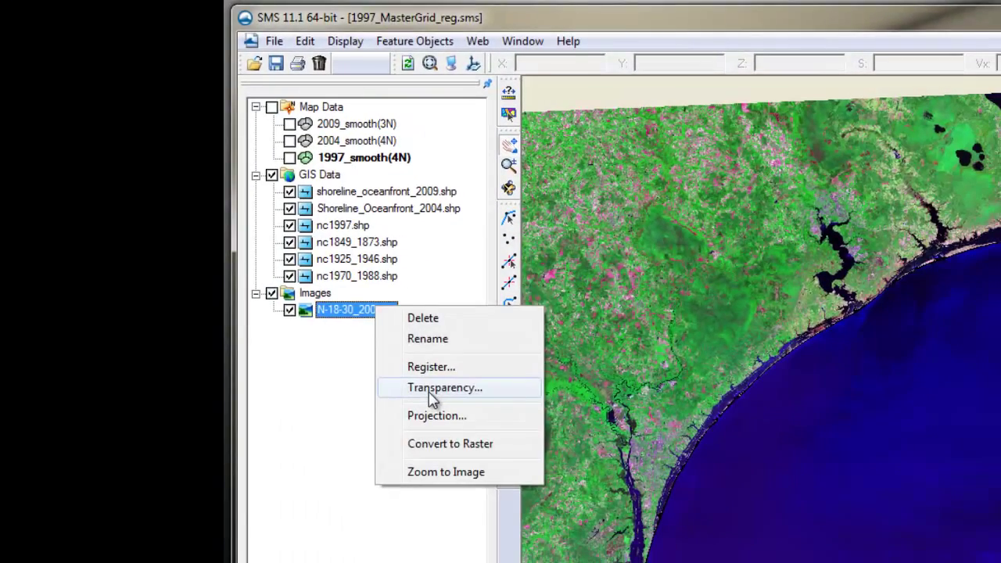
{"action": "left_click", "coordinate": [432, 391]}
{"action": "left_click_drag", "start_coordinate": [743, 466], "coordinate": [806, 469]}
{"action": "left_click", "coordinate": [810, 503]}
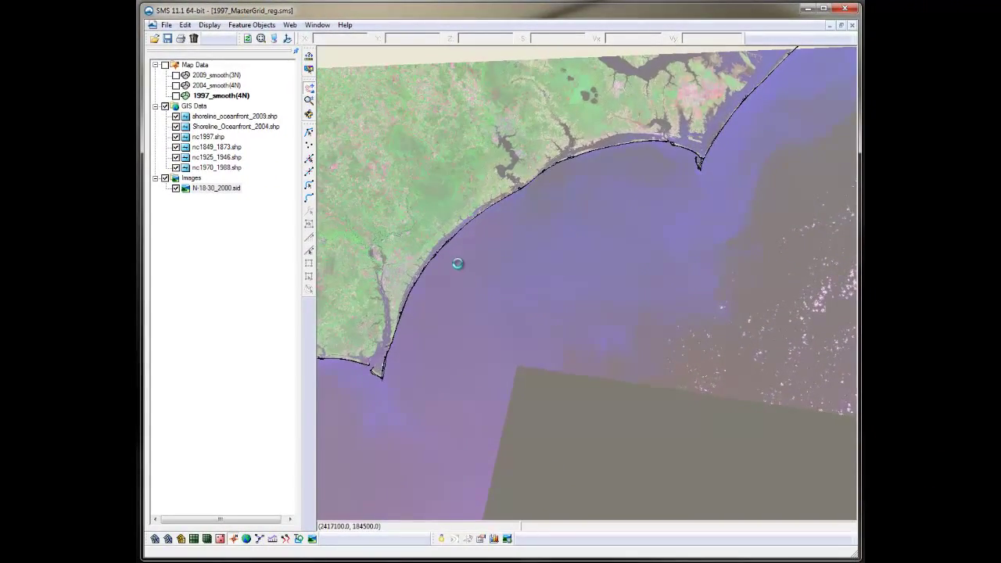
Zoom in and pan along the coastline to see the black shoreline arcs
{"action": "scroll", "coordinate": [458, 263], "scroll_direction": "up", "scroll_amount": 1}
{"action": "scroll", "coordinate": [459, 237], "scroll_direction": "up", "scroll_amount": 3}
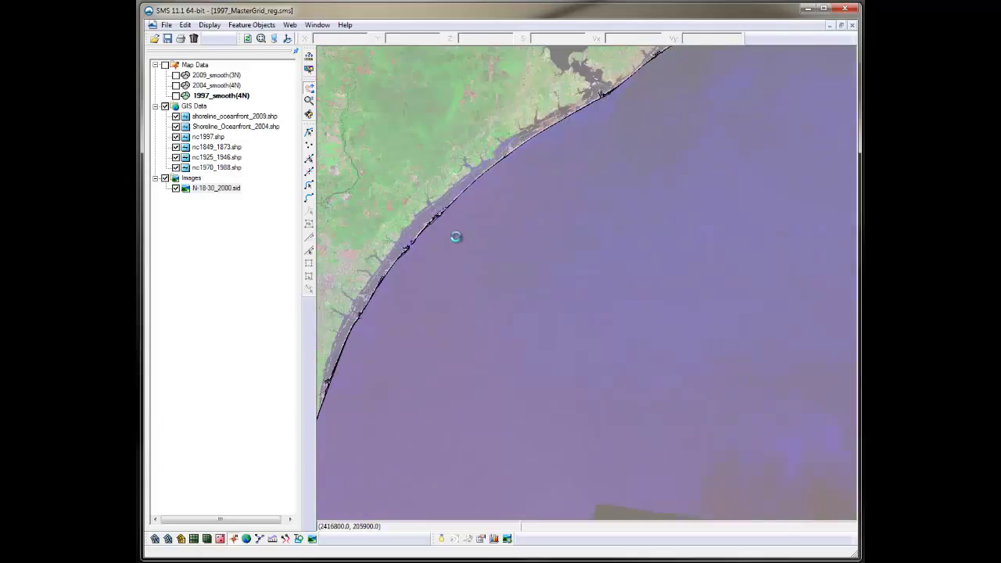
{"action": "scroll", "coordinate": [440, 220], "scroll_direction": "up", "scroll_amount": 3}
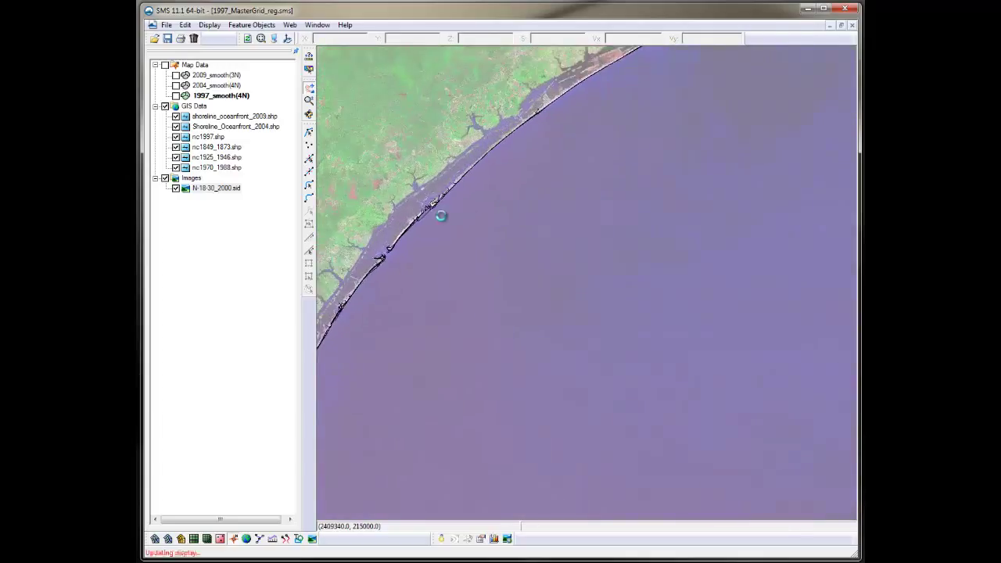
{"action": "left_click_drag", "start_coordinate": [432, 221], "coordinate": [492, 246]}
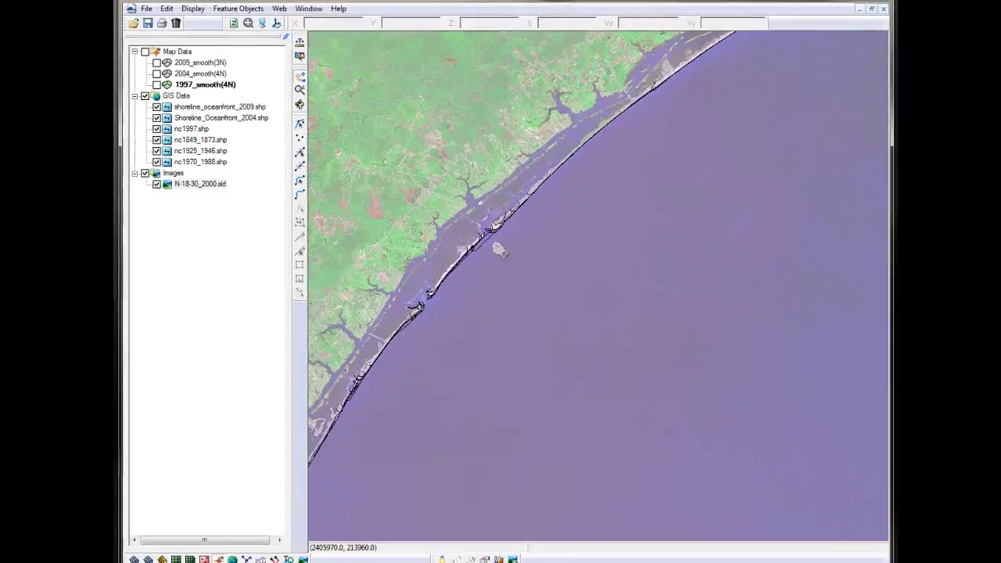
{"action": "scroll", "coordinate": [499, 250], "scroll_direction": "up", "scroll_amount": 3}
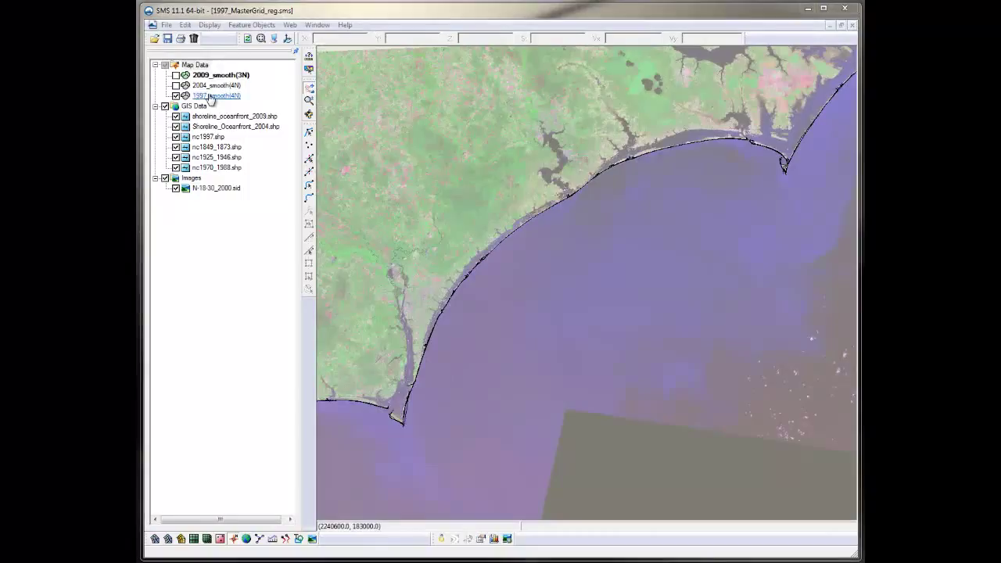
Duplicate the 1997_smooth(4N) coverage and make Copy of 1997_smooth(4N) active
{"action": "left_click", "coordinate": [210, 96]}
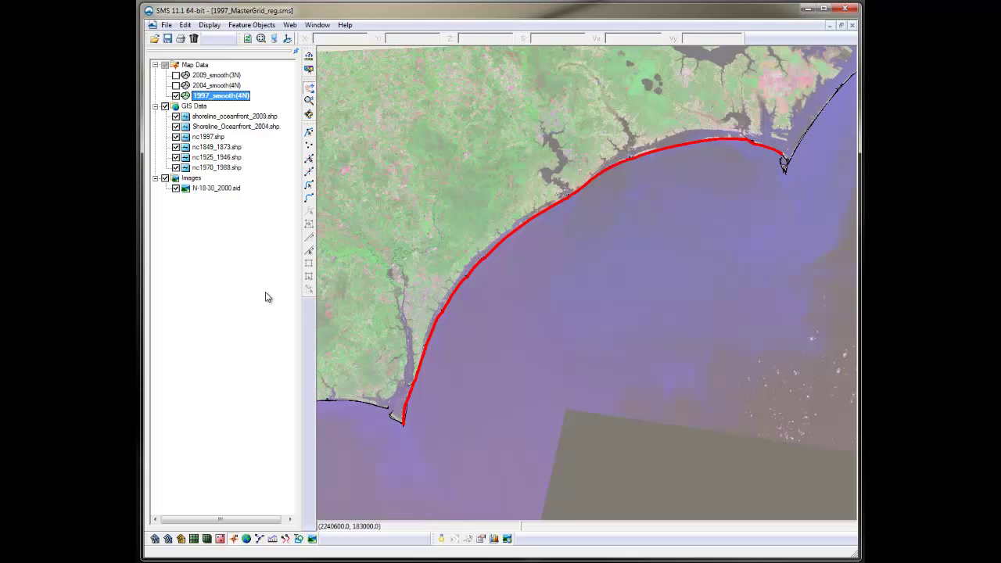
{"action": "left_click", "coordinate": [227, 96]}
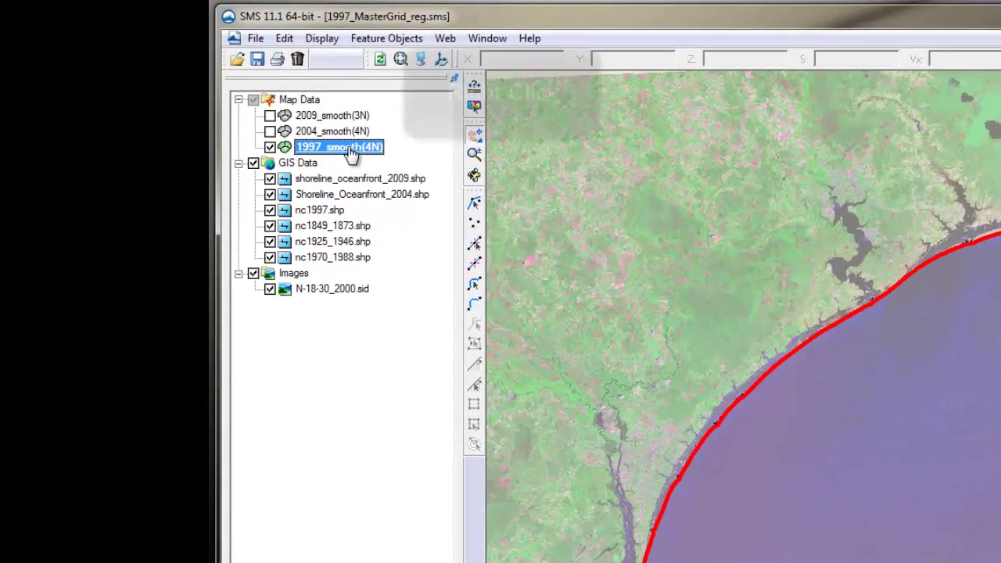
{"action": "right_click", "coordinate": [352, 153]}
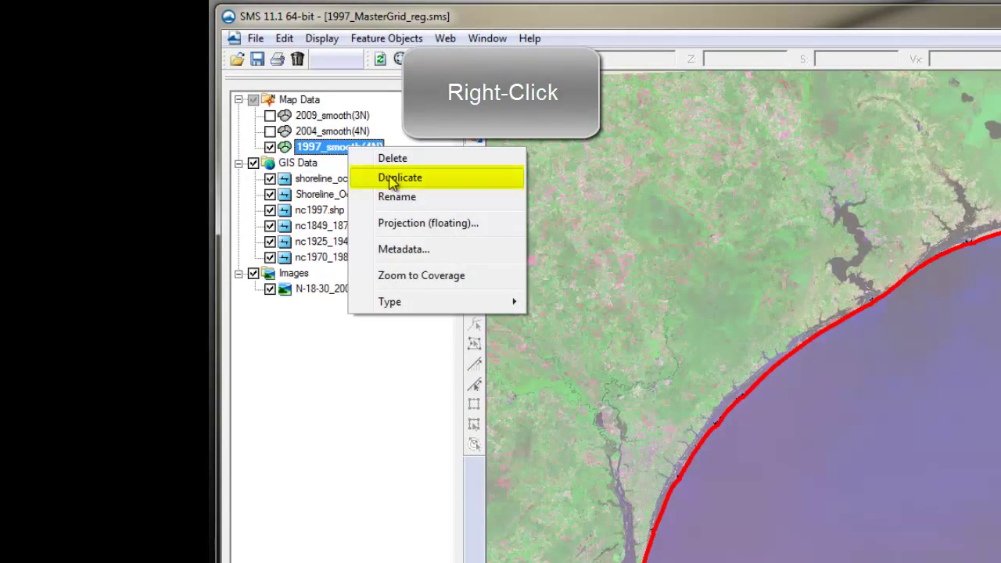
{"action": "left_click", "coordinate": [392, 178]}
{"action": "left_click", "coordinate": [382, 164]}
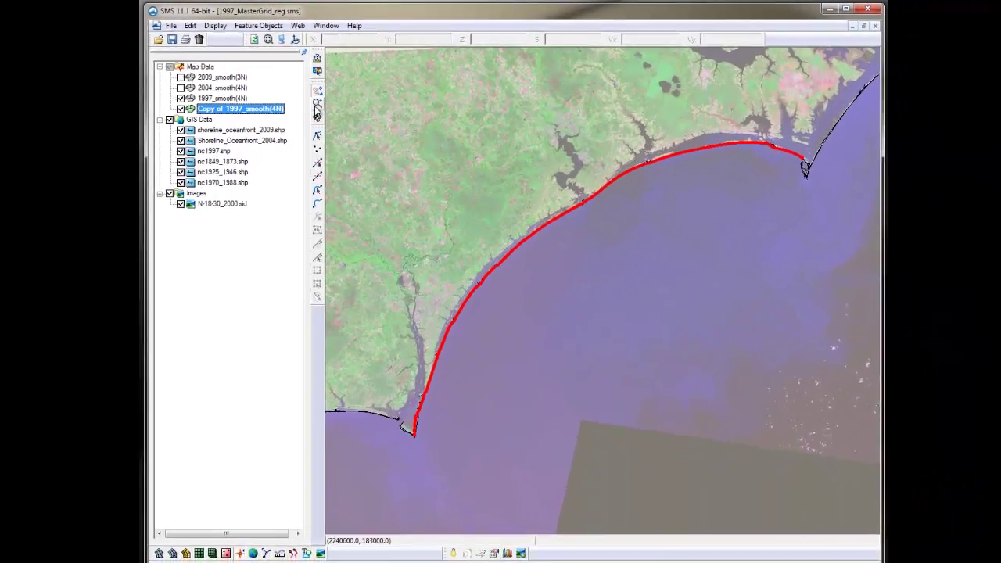
{"action": "left_click", "coordinate": [316, 107]}
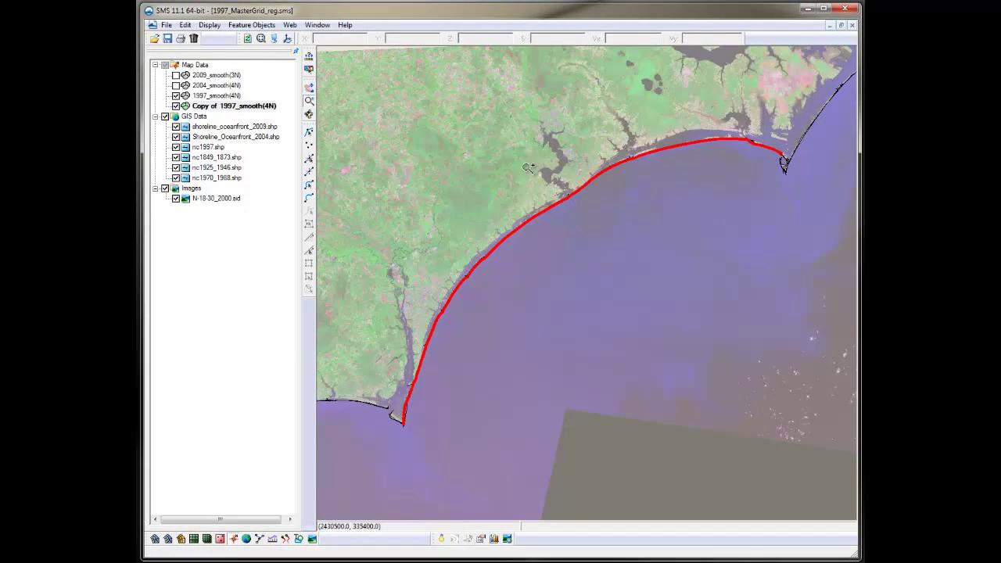
Box-zoom onto the inlet where the red 1997 arc has sparse vertices, then back out slightly
{"action": "left_click", "coordinate": [619, 240]}
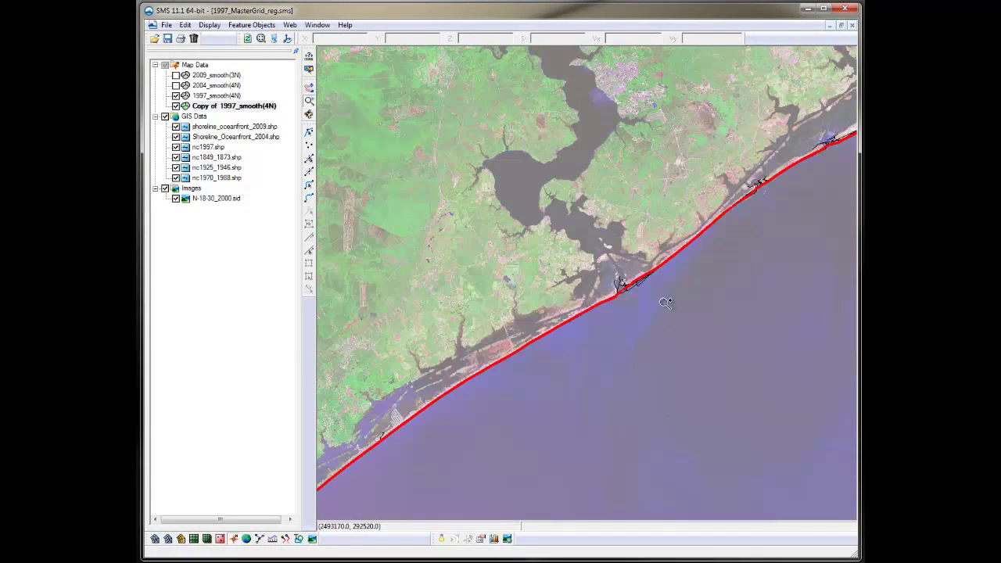
{"action": "left_click", "coordinate": [675, 311]}
{"action": "left_click_drag", "start_coordinate": [399, 274], "coordinate": [582, 383]}
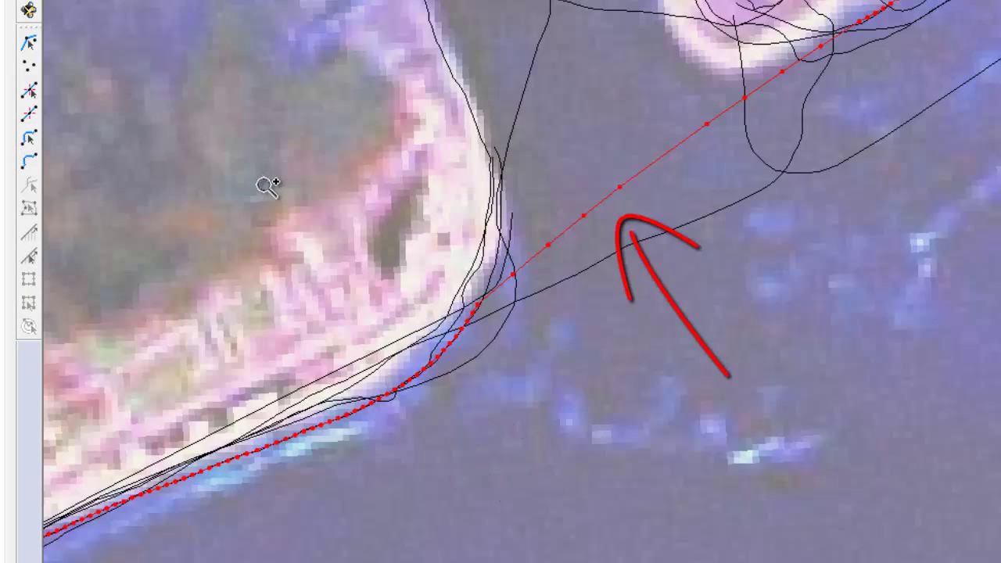
{"action": "scroll", "coordinate": [267, 188], "scroll_direction": "down", "scroll_amount": 3}
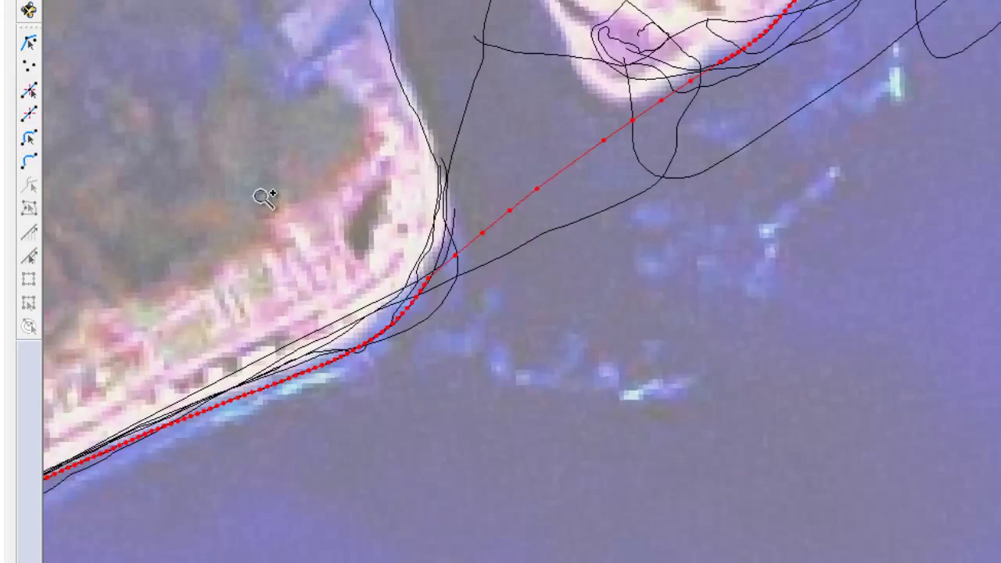
{"action": "scroll", "coordinate": [259, 209], "scroll_direction": "down", "scroll_amount": 3}
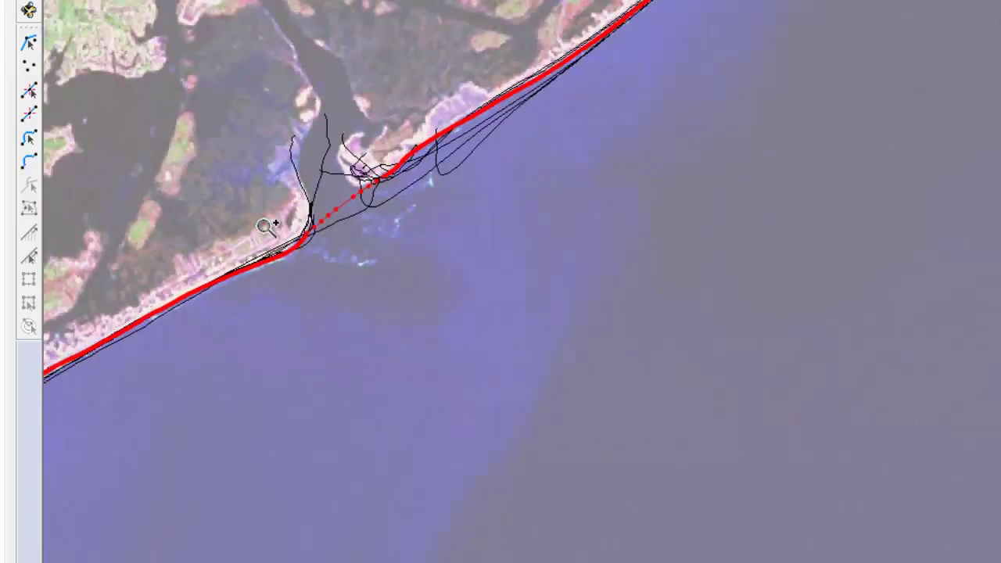
{"action": "scroll", "coordinate": [253, 208], "scroll_direction": "down", "scroll_amount": 1}
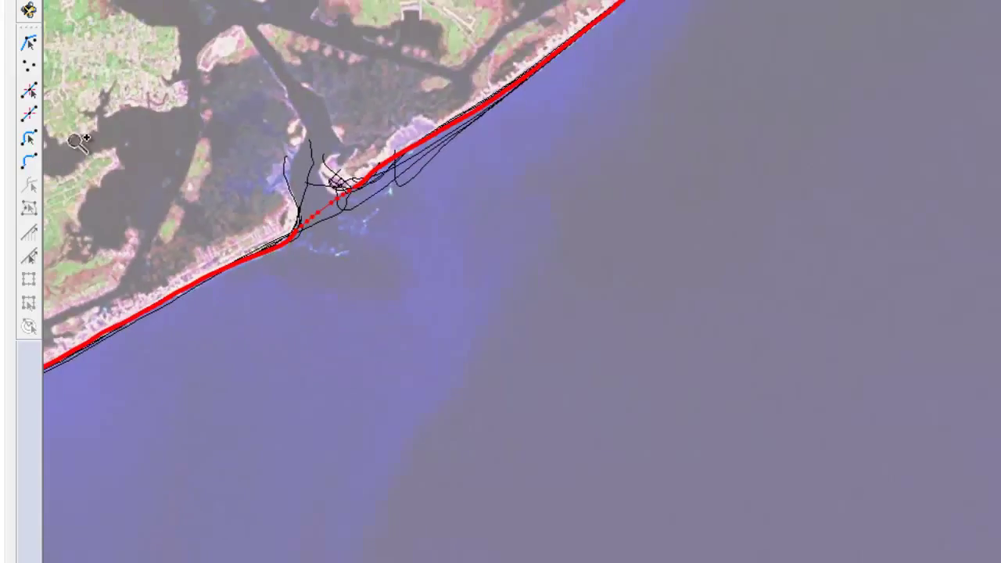
{"action": "left_click", "coordinate": [31, 140]}
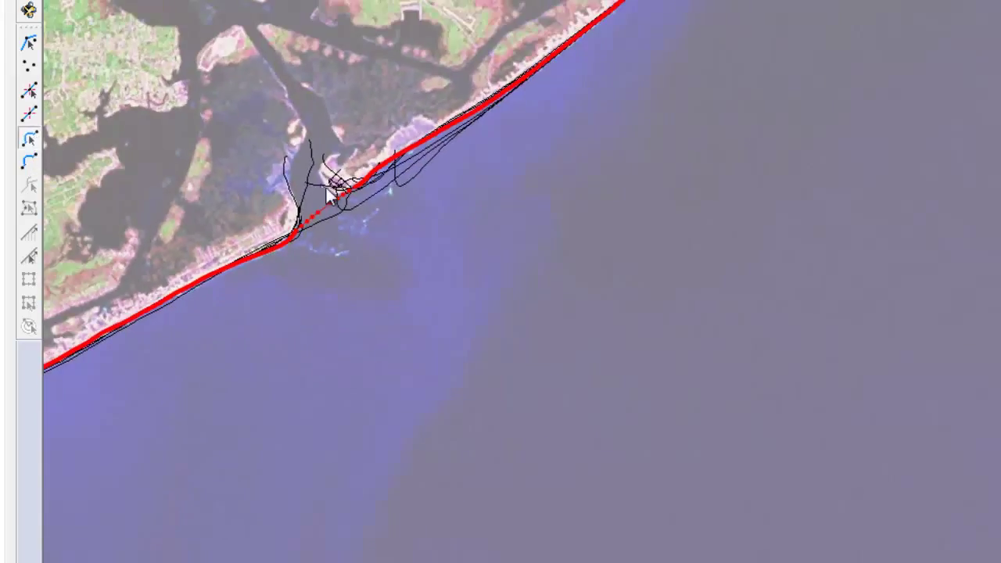
Redistribute the red 1997 shoreline arc's vertices at a spacing of 100
{"action": "left_click", "coordinate": [332, 202]}
{"action": "right_click", "coordinate": [330, 200]}
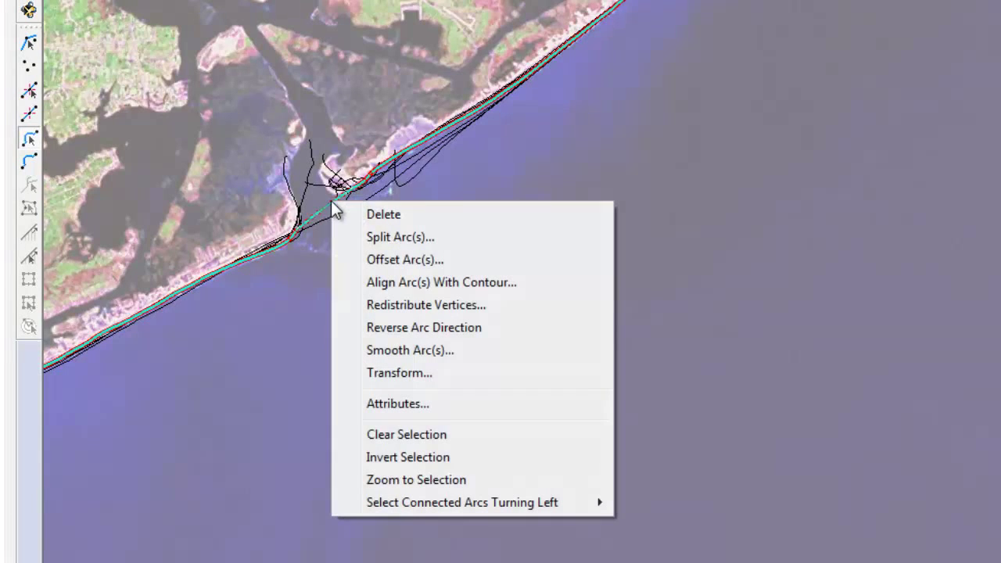
{"action": "left_click", "coordinate": [461, 306]}
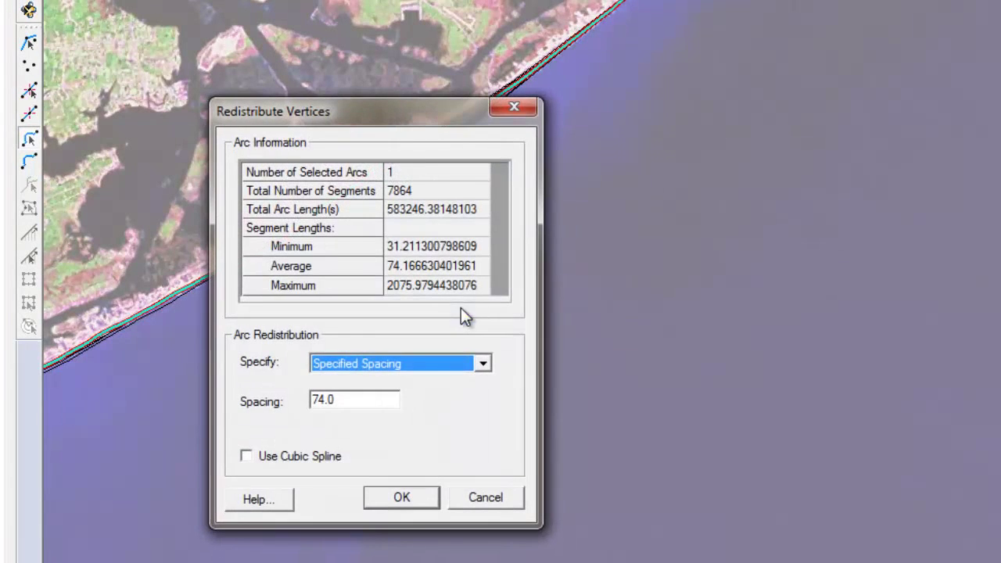
{"action": "key", "text": "Tab"}
{"action": "type", "text": "100"}
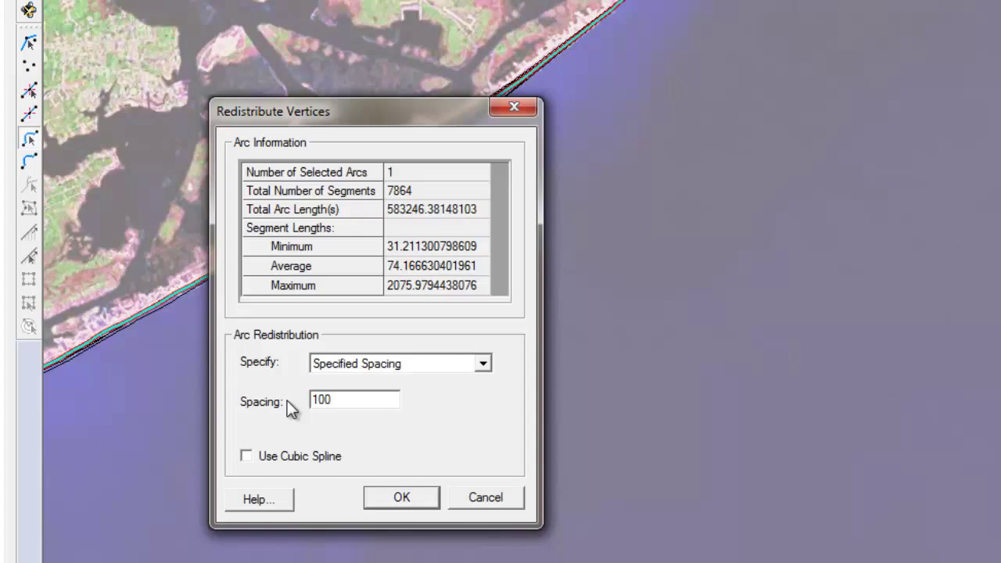
{"action": "left_click", "coordinate": [401, 497]}
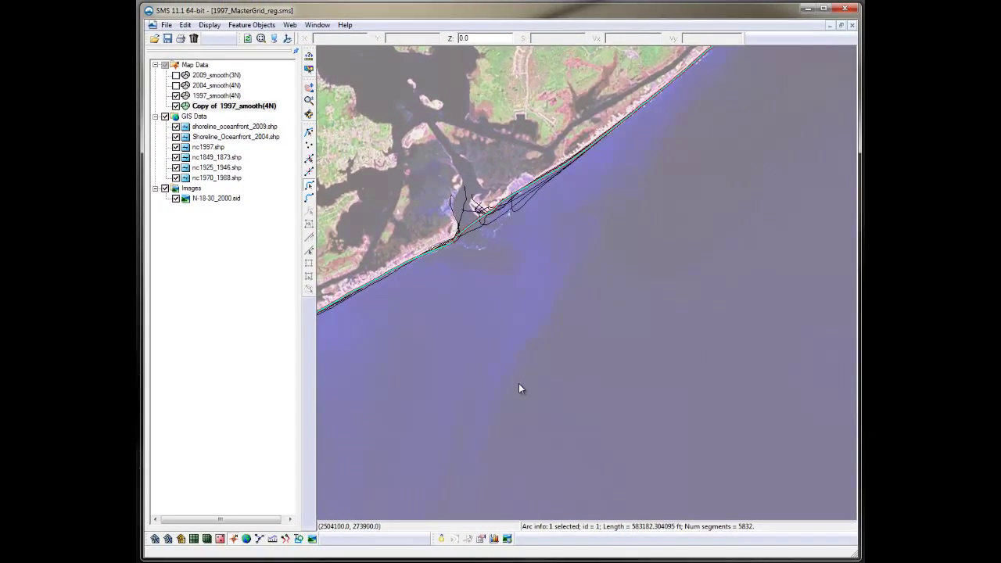
{"action": "scroll", "coordinate": [493, 420], "scroll_direction": "down", "scroll_amount": 2}
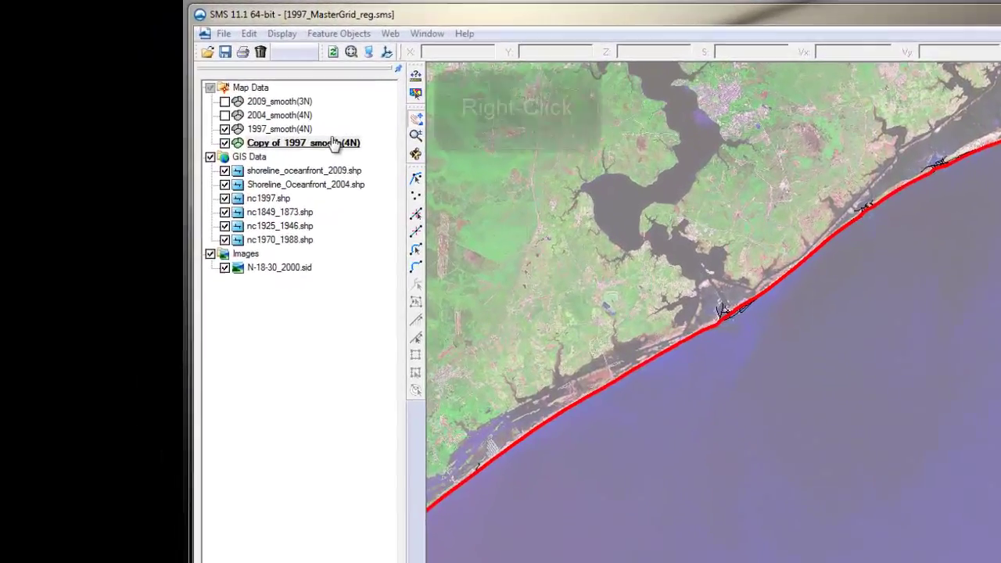
Duplicate Copy of 1997_smooth(4N) and rename the new coverage Regional_500Points
{"action": "right_click", "coordinate": [244, 107]}
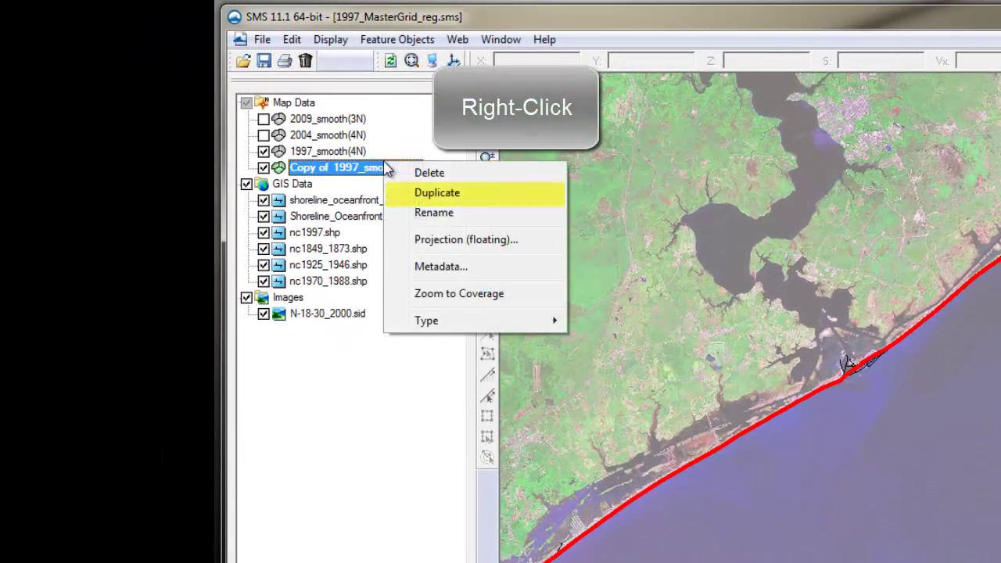
{"action": "left_click", "coordinate": [414, 192]}
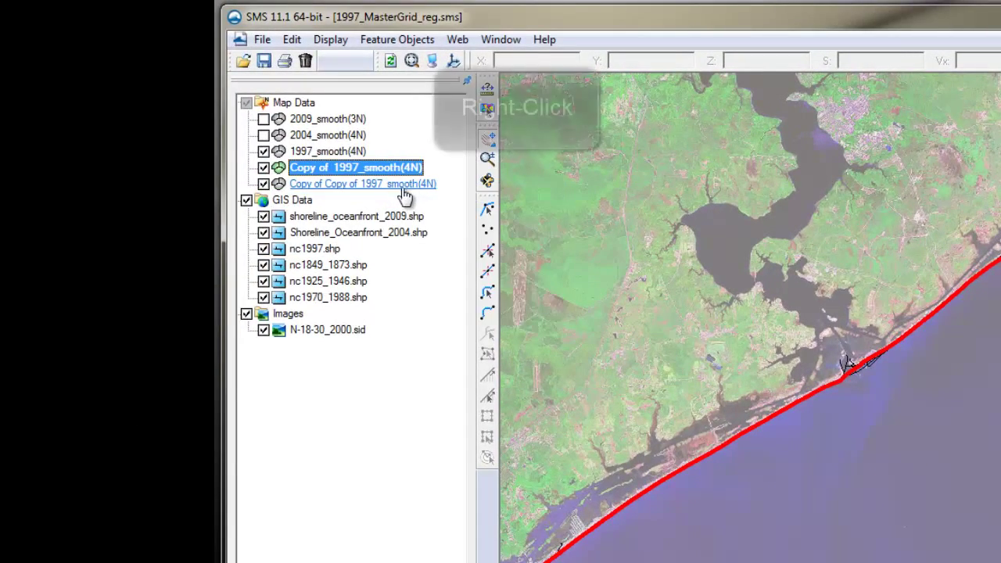
{"action": "right_click", "coordinate": [399, 185]}
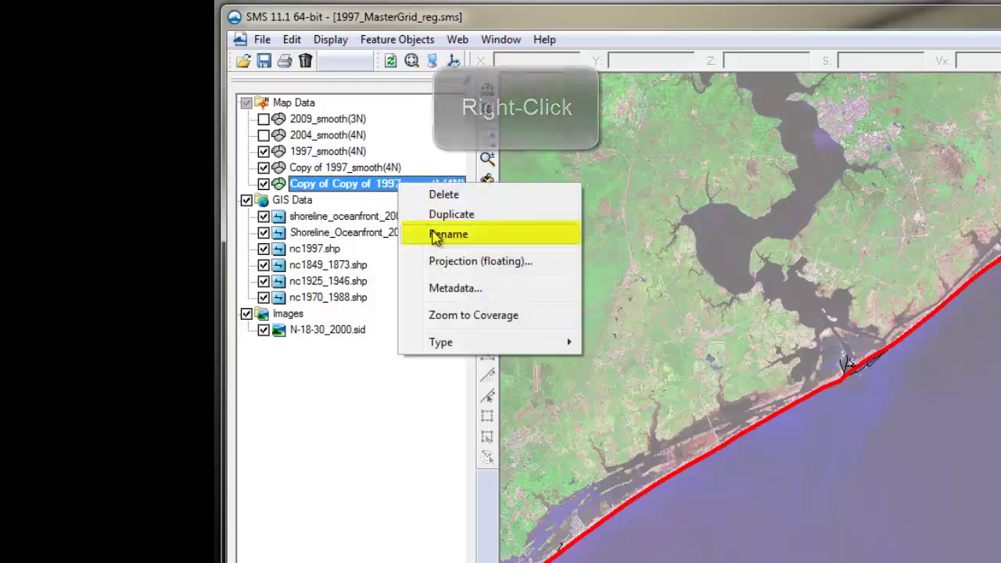
{"action": "left_click", "coordinate": [436, 235]}
{"action": "type", "text": "Regional_500Points"}
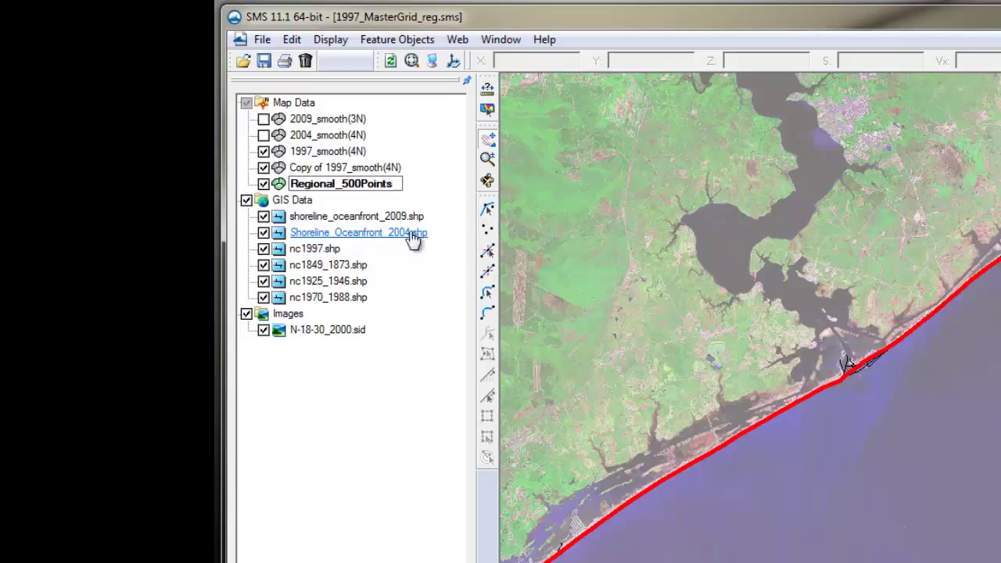
{"action": "key", "text": "Return"}
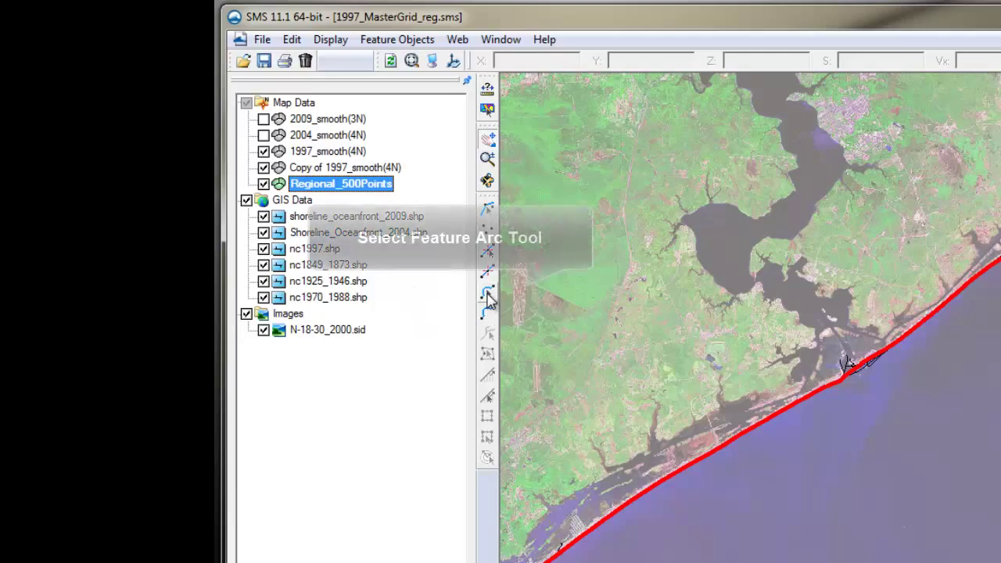
{"action": "left_click", "coordinate": [488, 296]}
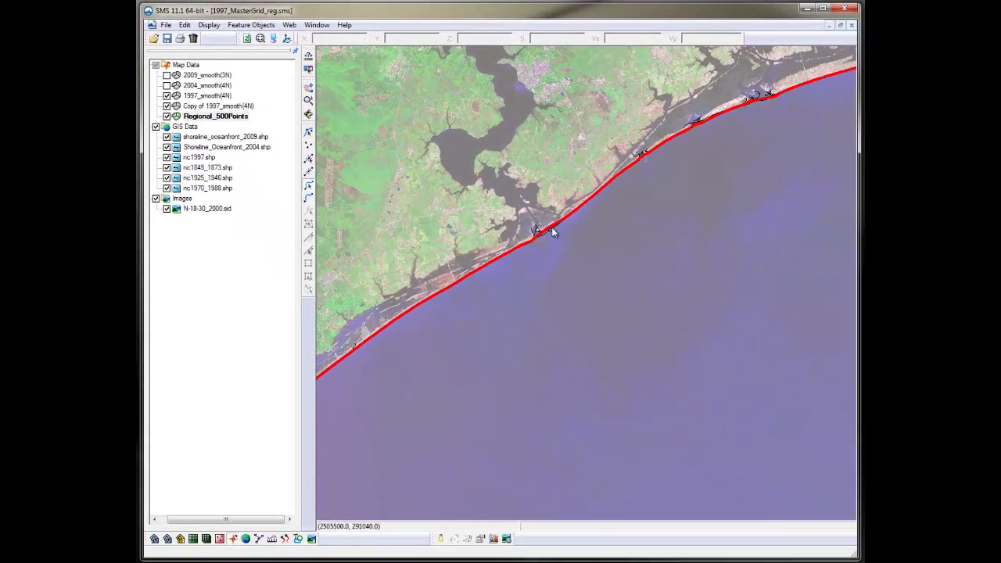
Smooth the Regional_500Points shoreline arc over 500 neighbours and pan along the coast to check it
{"action": "right_click", "coordinate": [538, 236]}
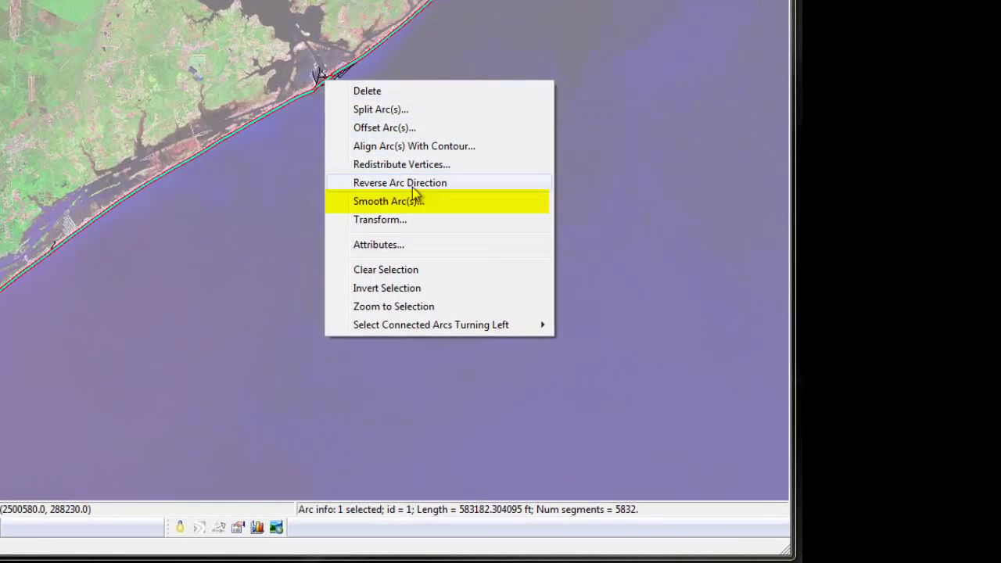
{"action": "left_click", "coordinate": [417, 201]}
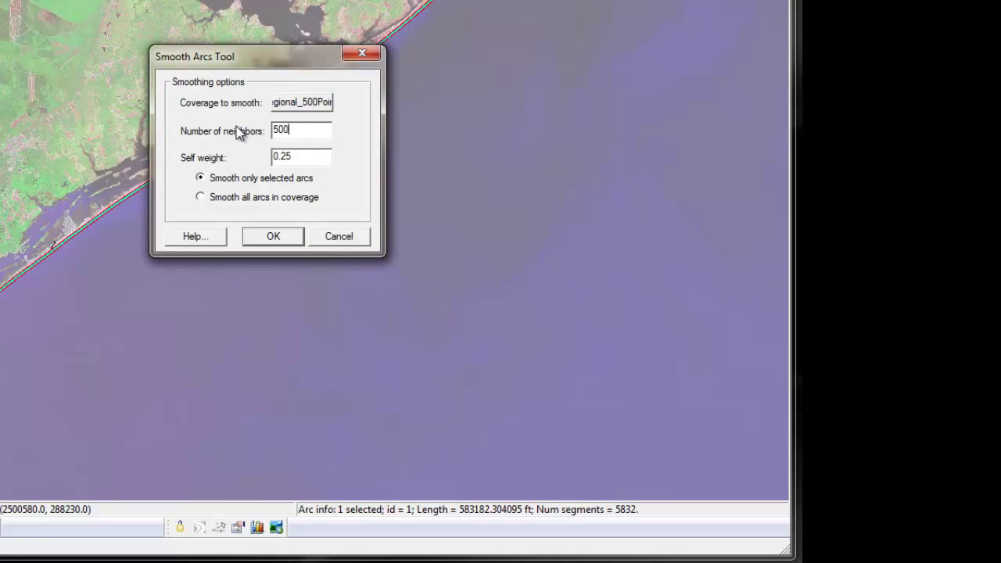
{"action": "left_click", "coordinate": [274, 236]}
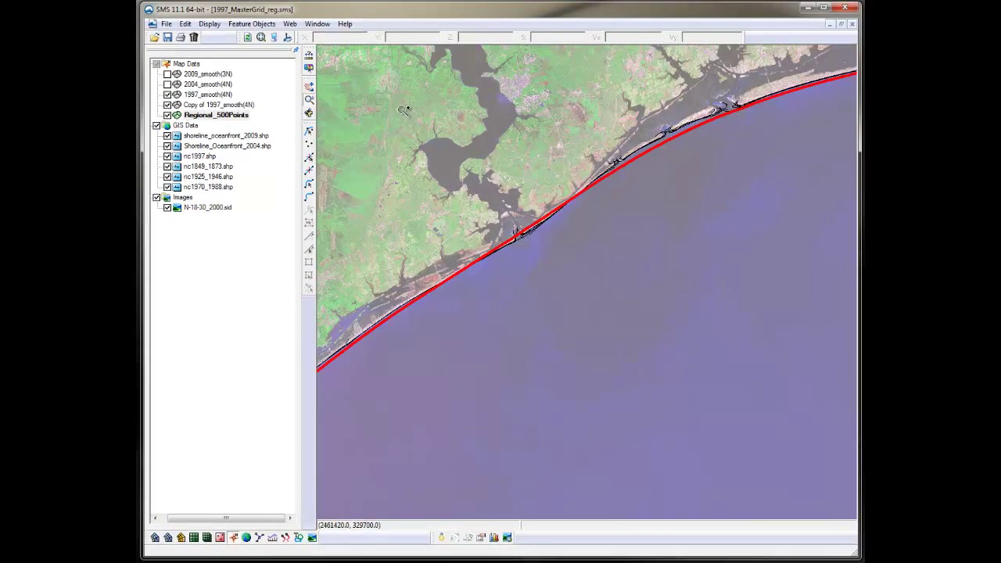
{"action": "left_click_drag", "start_coordinate": [403, 111], "coordinate": [662, 323]}
{"action": "left_click", "coordinate": [309, 86]}
{"action": "left_click_drag", "start_coordinate": [501, 438], "coordinate": [650, 279]}
Zoom back out and begin renaming the new duplicate coverage to Regional_10points
{"action": "scroll", "coordinate": [640, 254], "scroll_direction": "down", "scroll_amount": 2}
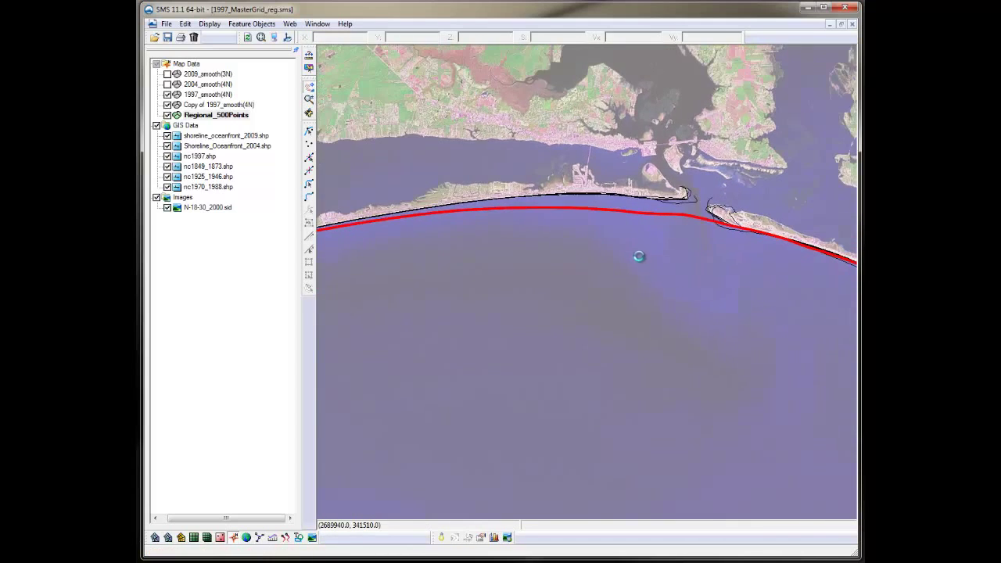
{"action": "scroll", "coordinate": [623, 306], "scroll_direction": "down", "scroll_amount": 3}
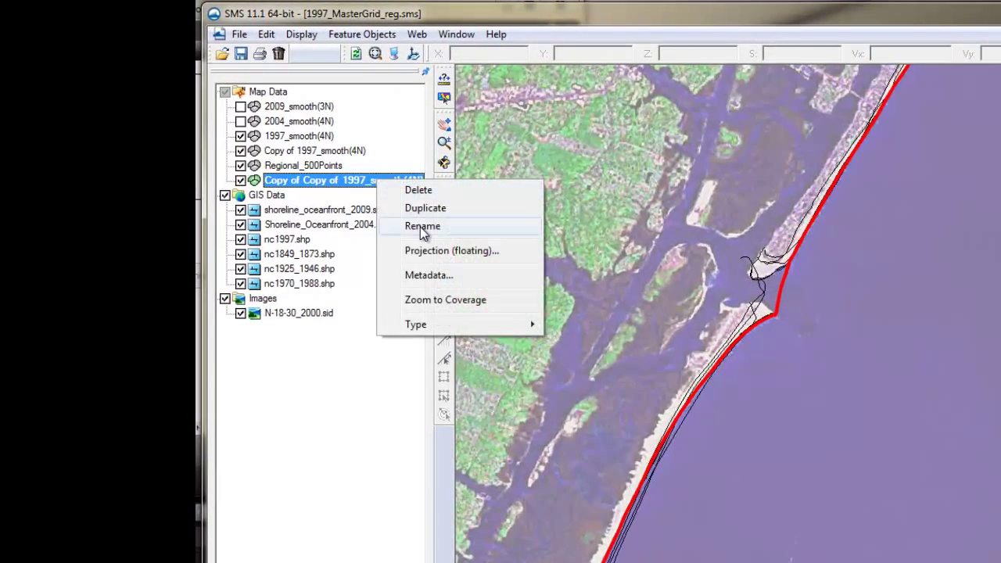
{"action": "left_click", "coordinate": [423, 227]}
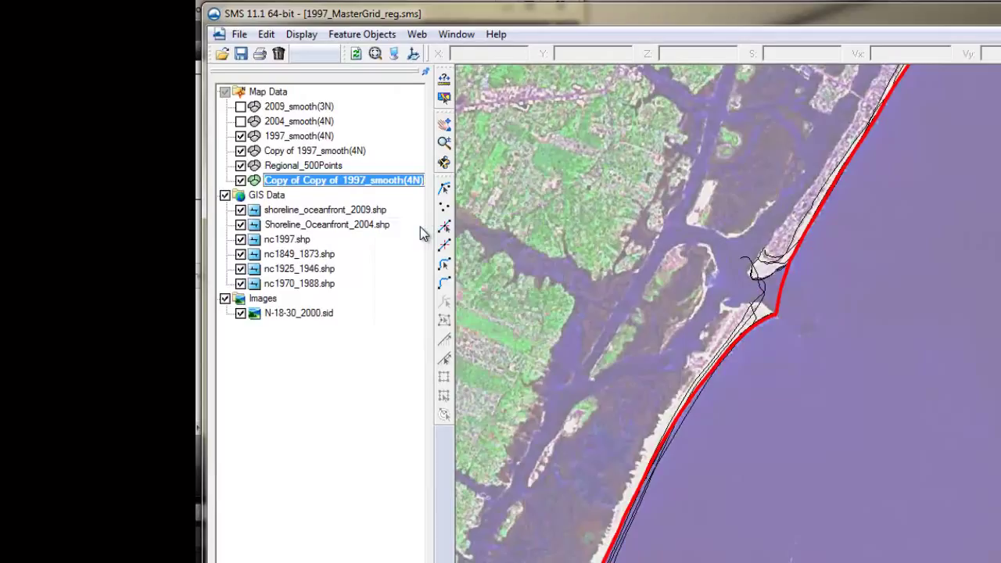
{"action": "type", "text": "Regional_"}
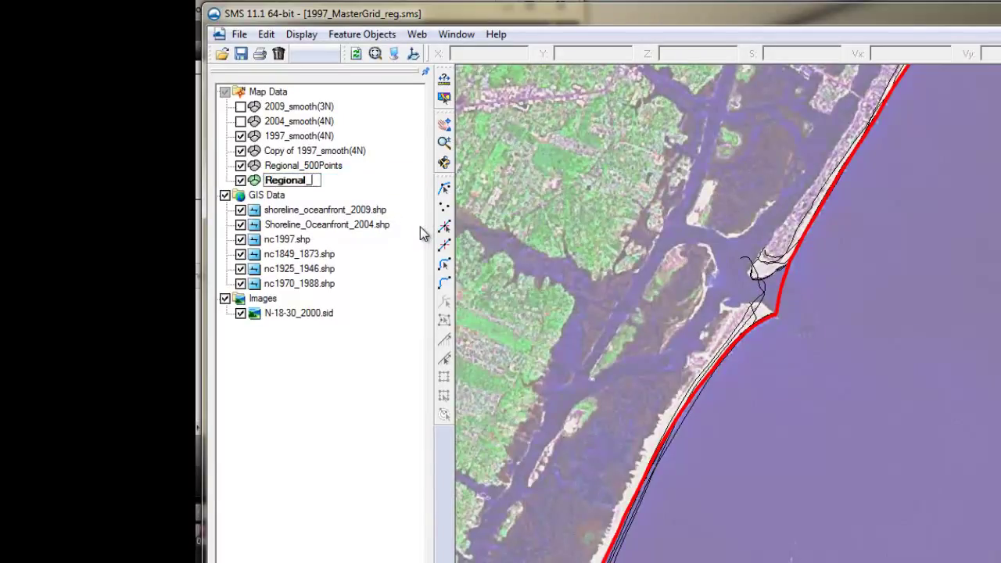
{"action": "type", "text": "10points"}
Confirm the name Regional_10points and smooth its shoreline arc over 10 neighbours
{"action": "left_click", "coordinate": [444, 265]}
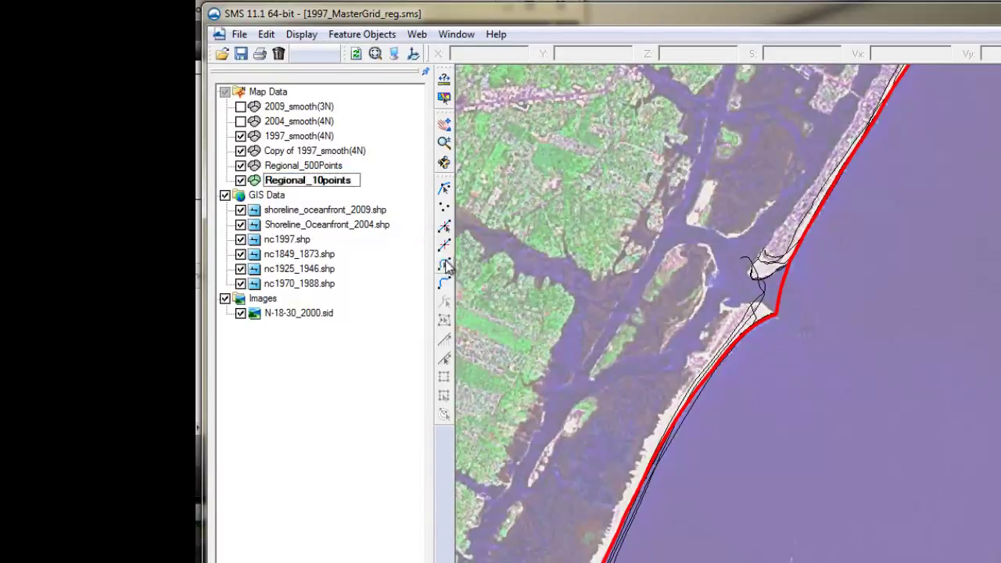
{"action": "left_click", "coordinate": [778, 308]}
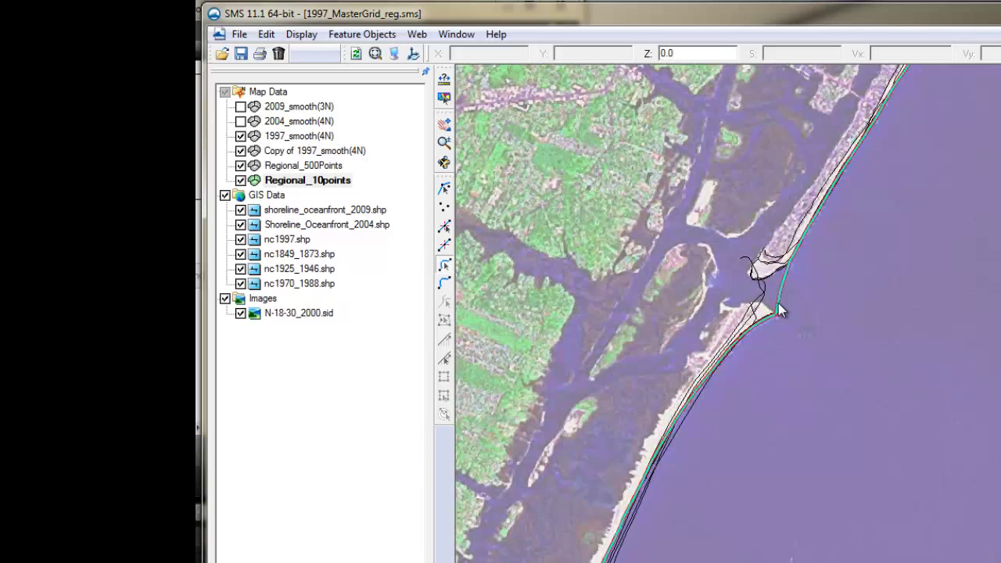
{"action": "right_click", "coordinate": [778, 305]}
{"action": "left_click", "coordinate": [844, 422]}
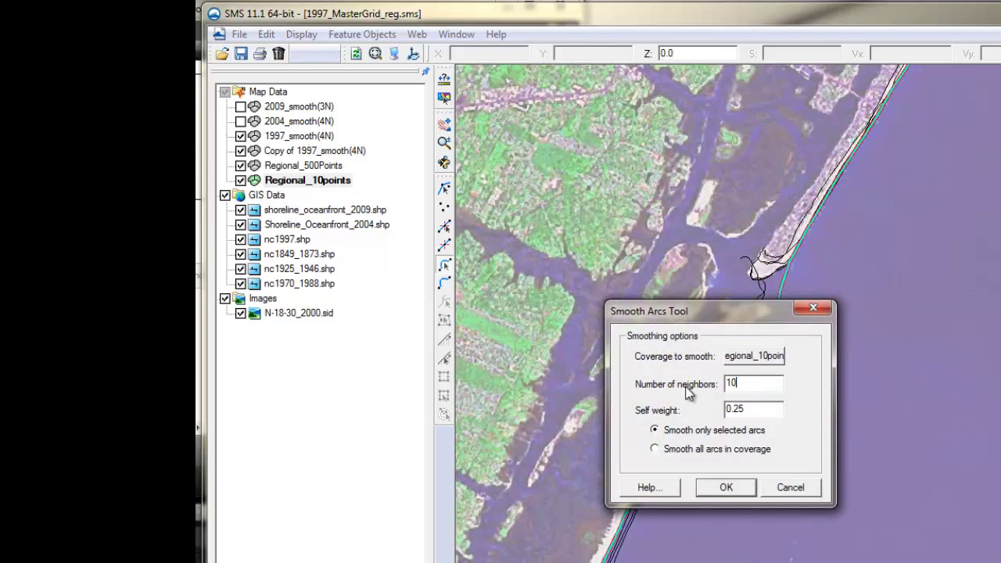
{"action": "left_click", "coordinate": [742, 487]}
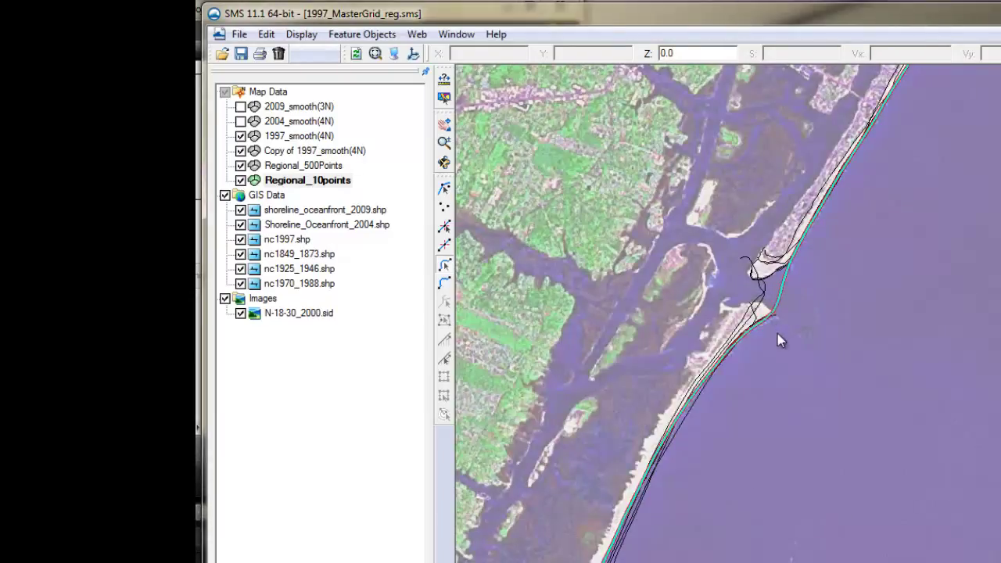
{"action": "scroll", "coordinate": [777, 334], "scroll_direction": "up", "scroll_amount": 1}
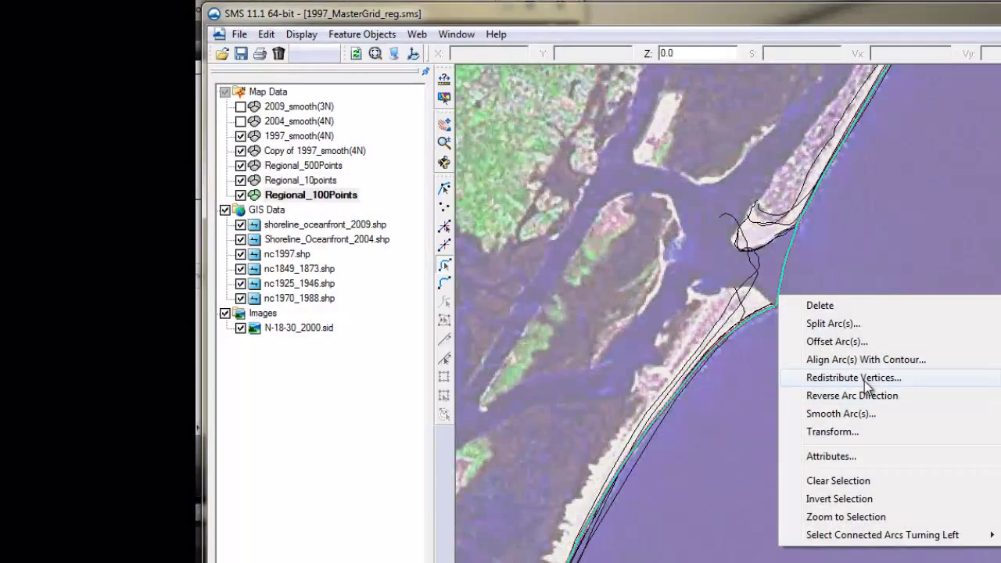
Smooth the Regional_100Points shoreline arc over 100 neighbours, then zoom out and pan north to the bay
{"action": "left_click", "coordinate": [865, 411]}
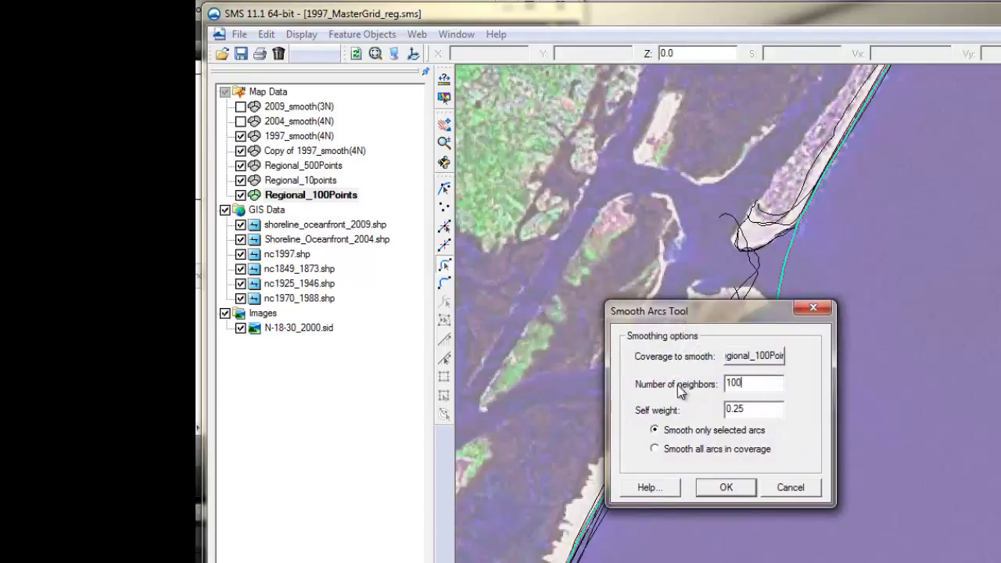
{"action": "left_click", "coordinate": [726, 488]}
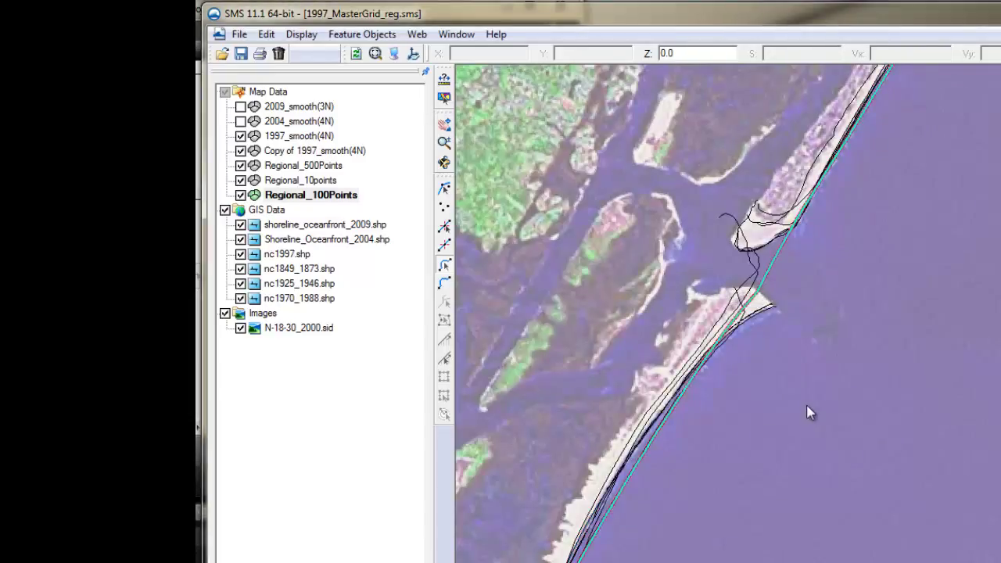
{"action": "scroll", "coordinate": [807, 403], "scroll_direction": "down", "scroll_amount": 6}
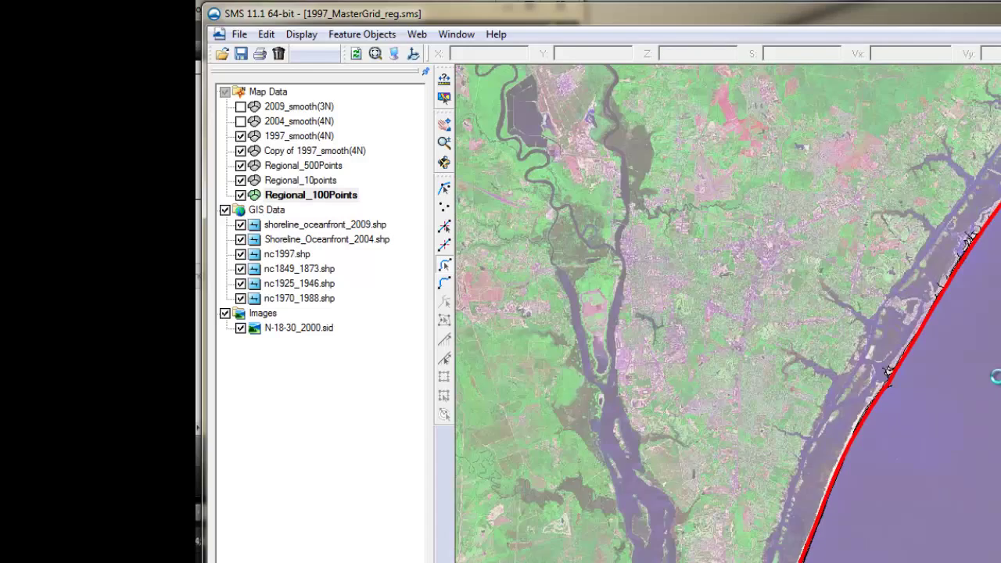
{"action": "left_click", "coordinate": [444, 140]}
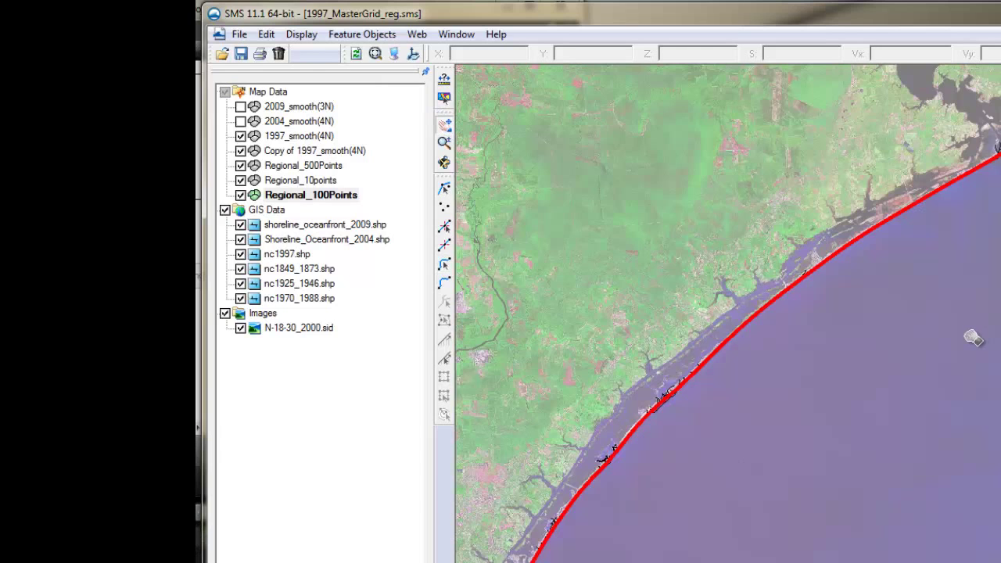
{"action": "left_click_drag", "start_coordinate": [973, 338], "coordinate": [795, 278]}
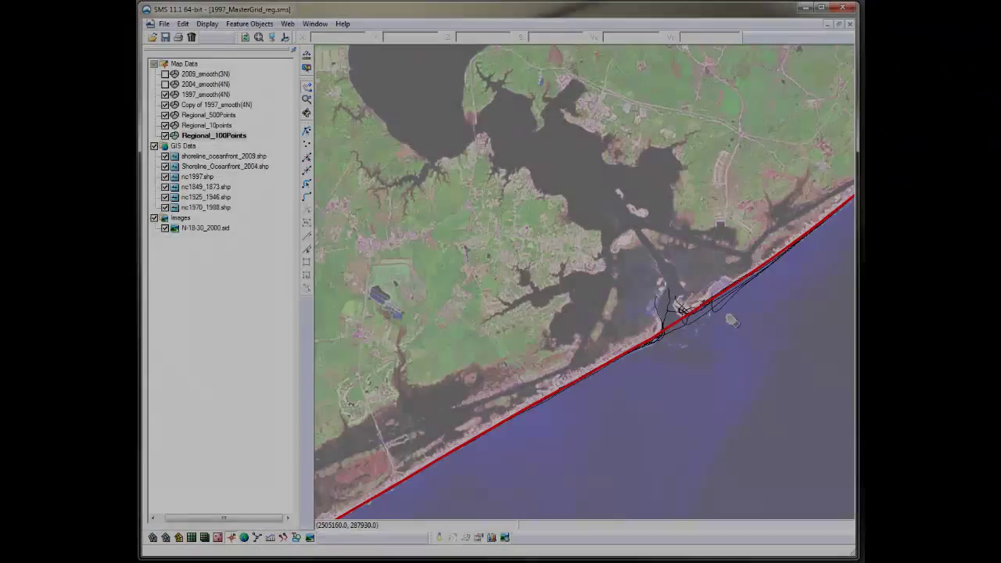
Zoom into the inlet and drag a shoreline vertex on the red arc to a new position
{"action": "scroll", "coordinate": [720, 293], "scroll_direction": "up", "scroll_amount": 2}
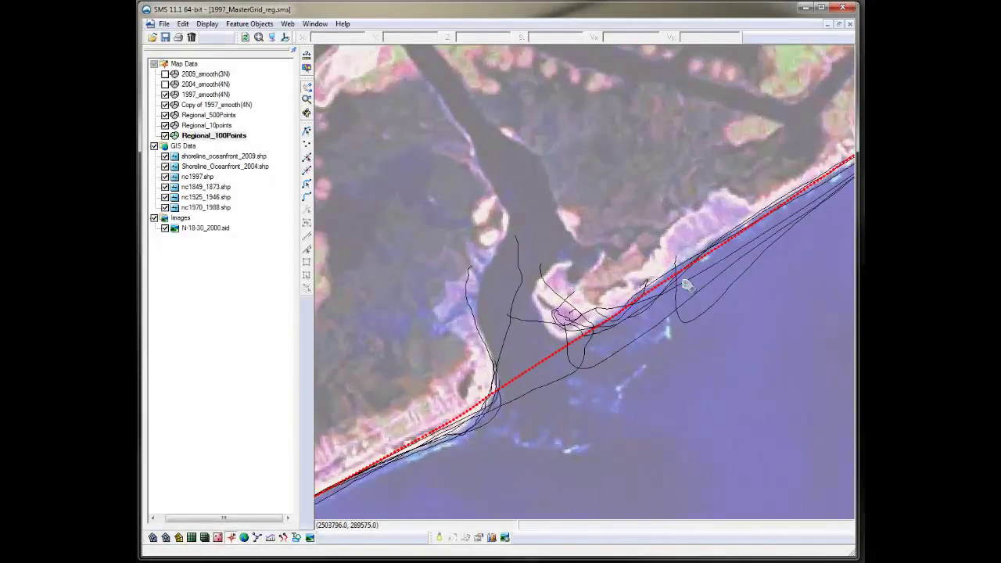
{"action": "scroll", "coordinate": [687, 289], "scroll_direction": "up", "scroll_amount": 2}
{"action": "scroll", "coordinate": [687, 289], "scroll_direction": "up", "scroll_amount": 2}
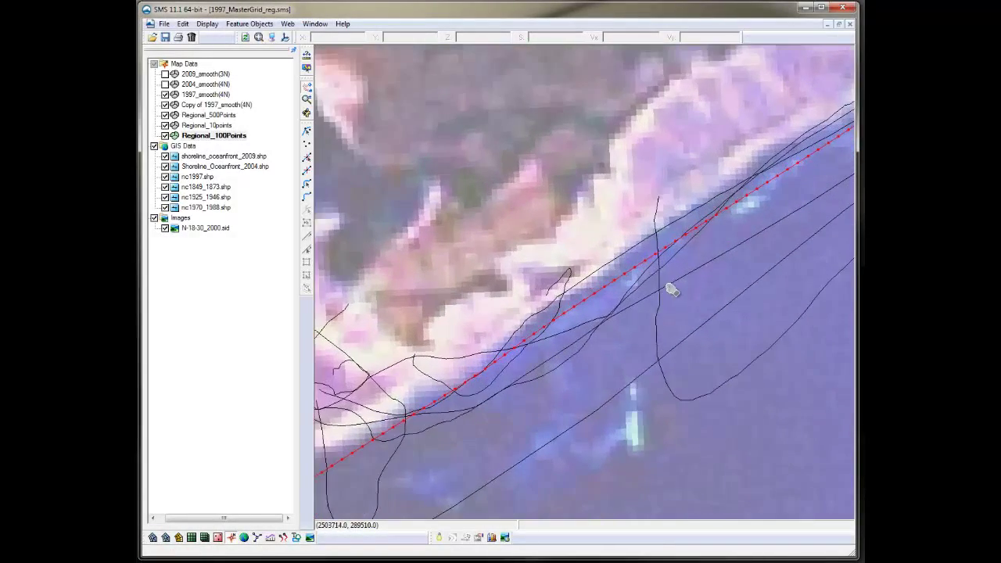
{"action": "left_click", "coordinate": [307, 159]}
{"action": "left_click", "coordinate": [617, 287]}
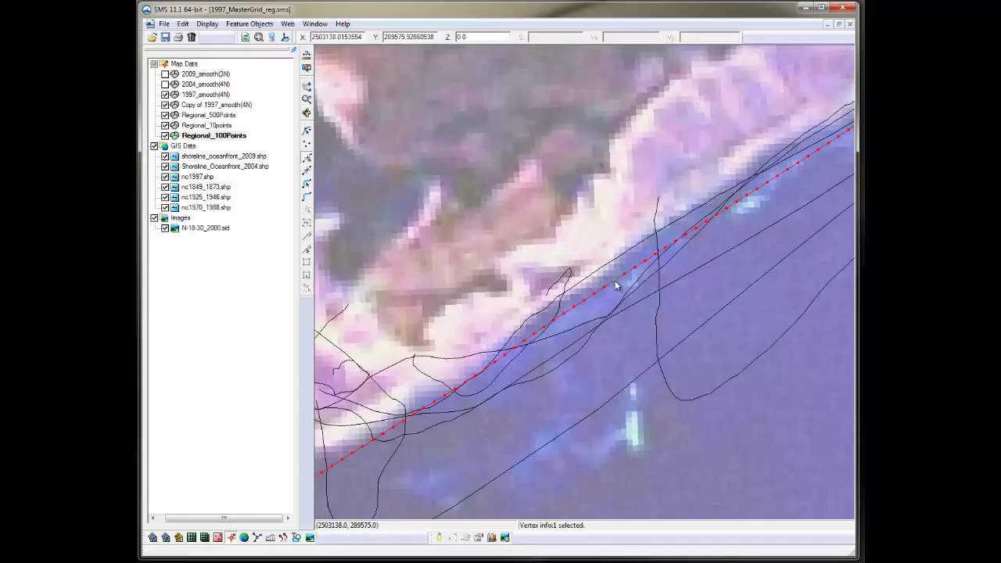
{"action": "mouse_move", "coordinate": [616, 306]}
{"action": "left_mouse_down"}
{"action": "mouse_move", "coordinate": [606, 293]}
{"action": "mouse_move", "coordinate": [606, 308]}
{"action": "left_mouse_up"}
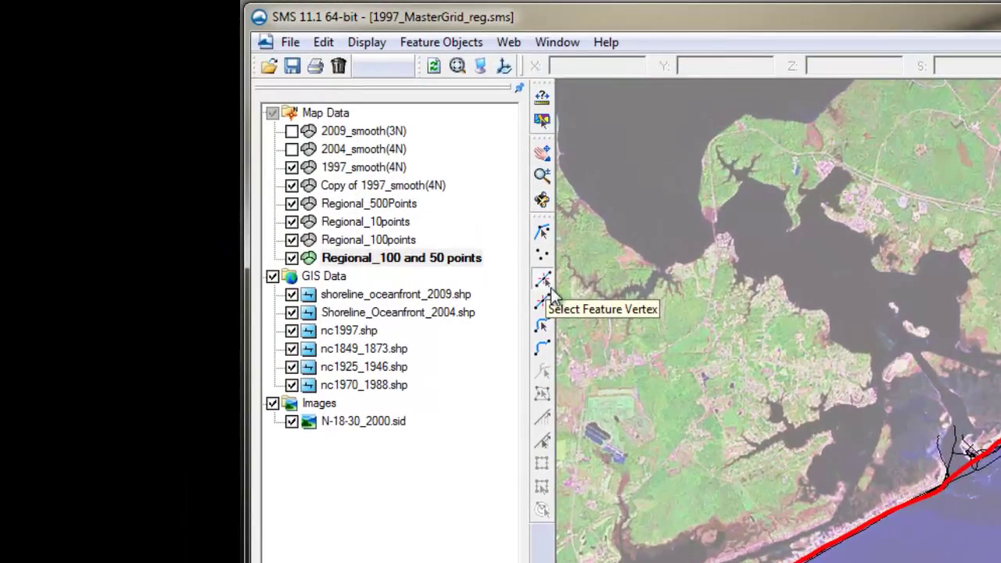
{"action": "left_click", "coordinate": [382, 197]}
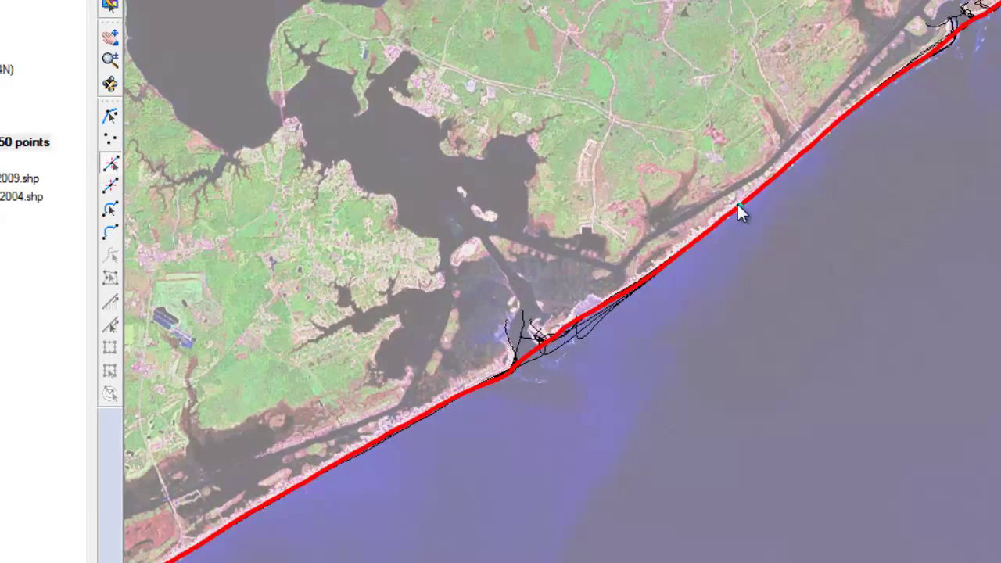
Convert two vertices on the red 1997 shoreline into nodes
{"action": "right_click", "coordinate": [738, 204]}
{"action": "left_click", "coordinate": [813, 219]}
{"action": "right_click", "coordinate": [326, 467]}
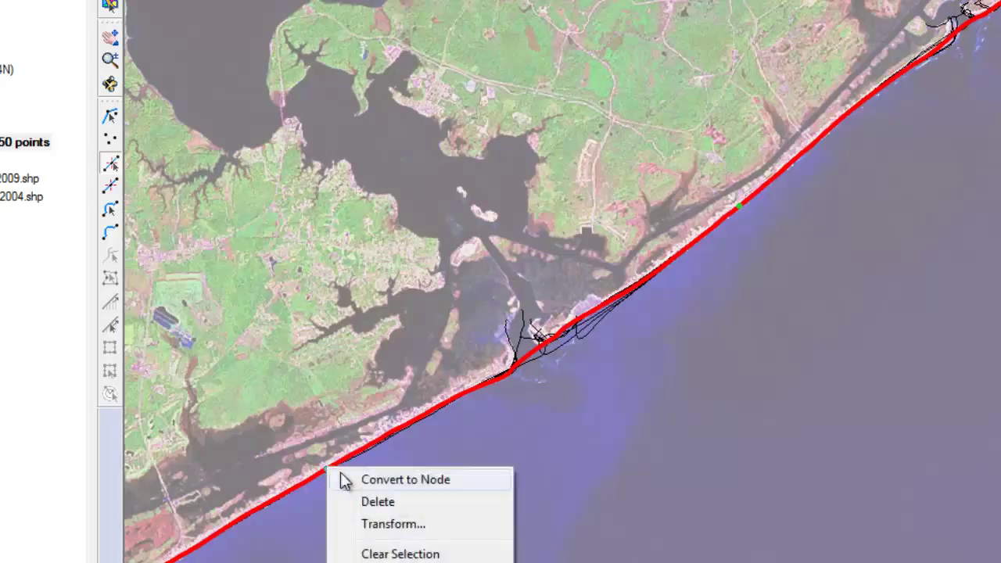
{"action": "left_click", "coordinate": [348, 479]}
Smooth the shoreline arc between the new nodes and the northeastern arc over 50 neighbours
{"action": "left_click", "coordinate": [111, 209]}
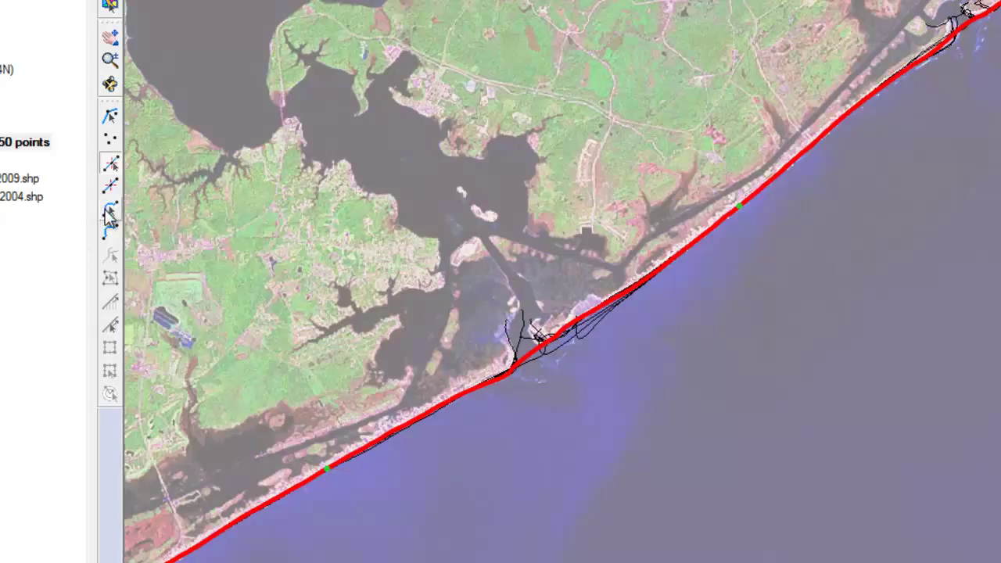
{"action": "left_click", "coordinate": [551, 338]}
{"action": "right_click", "coordinate": [550, 338]}
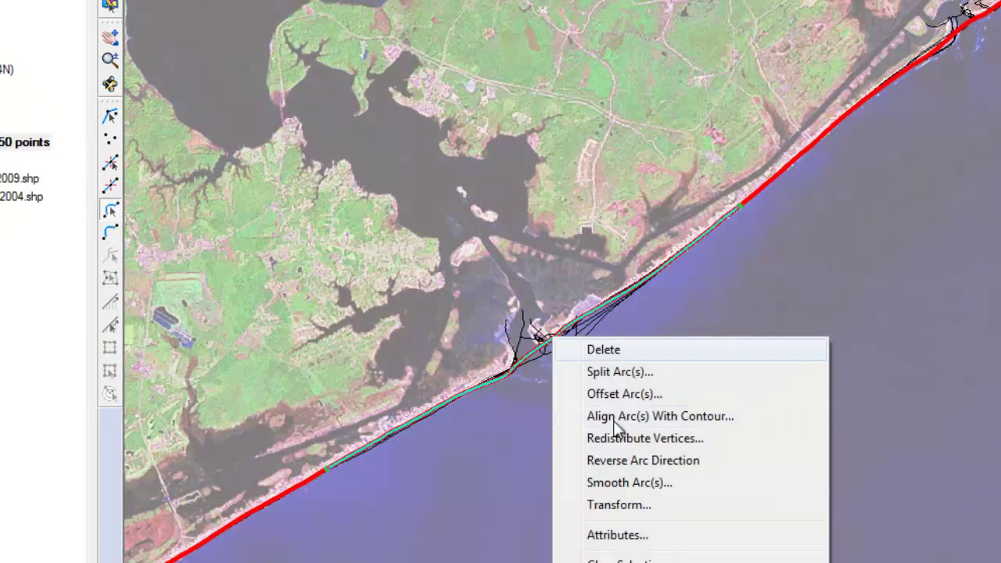
{"action": "left_click", "coordinate": [626, 483]}
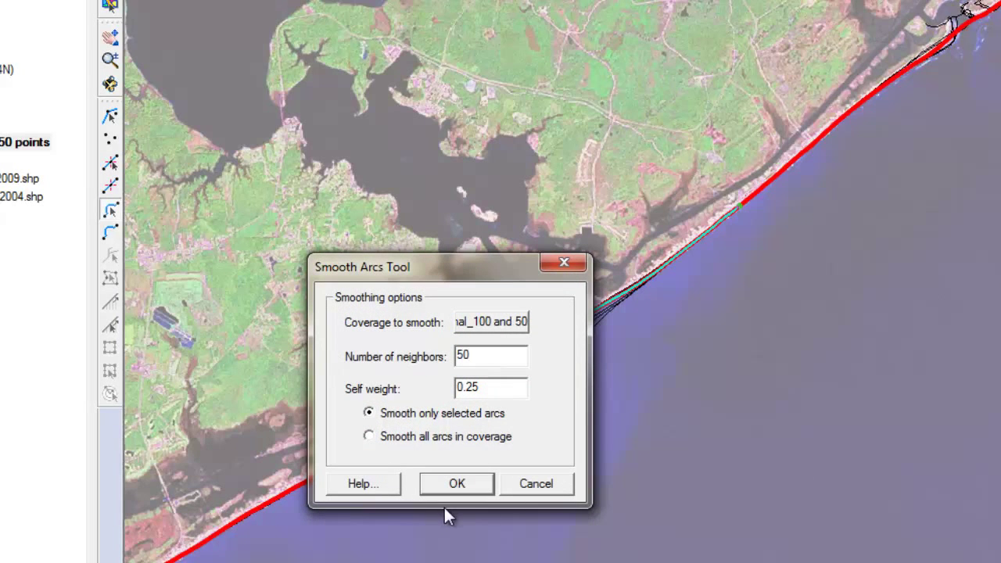
{"action": "left_click", "coordinate": [457, 483]}
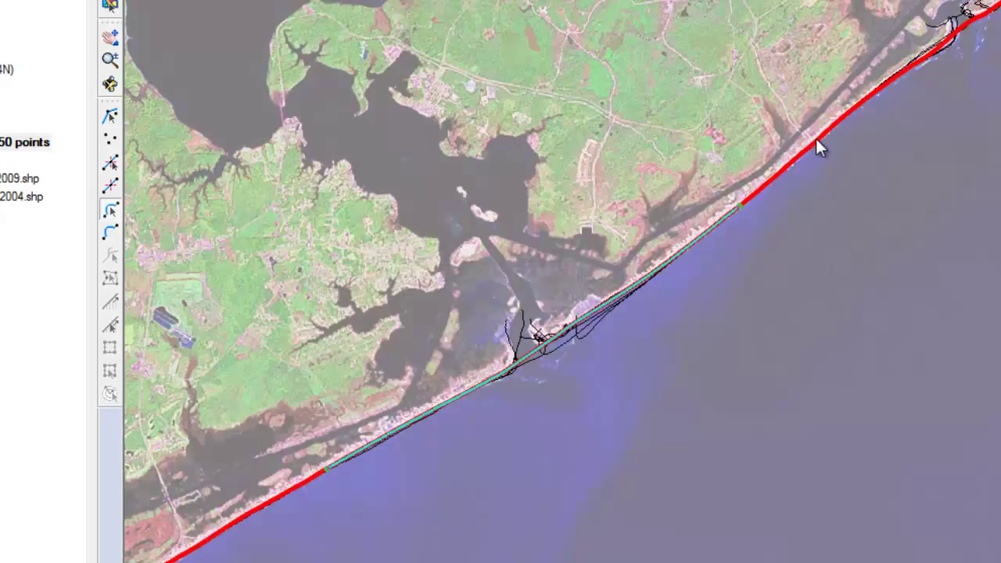
{"action": "left_click", "coordinate": [817, 149]}
{"action": "right_click", "coordinate": [817, 149]}
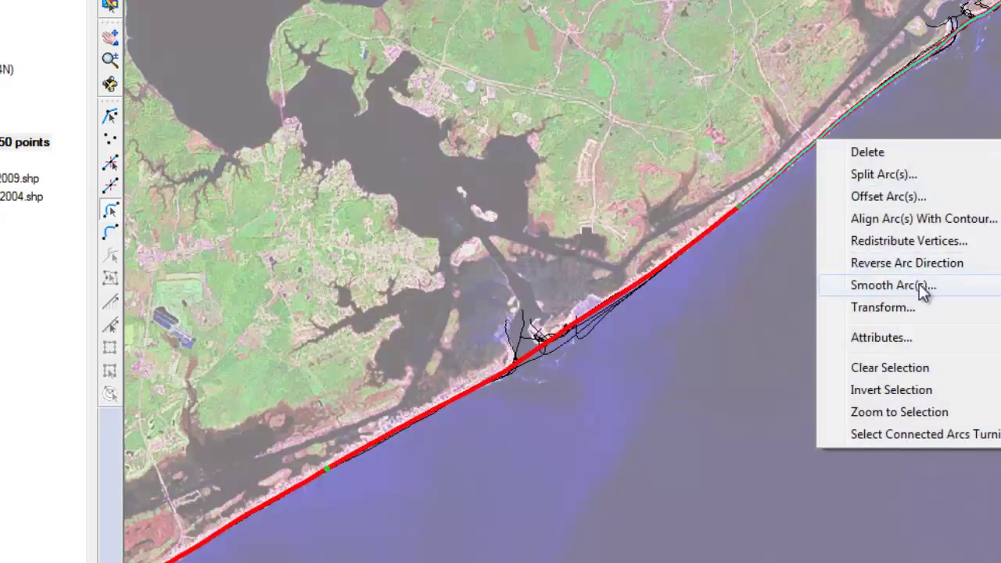
{"action": "left_click", "coordinate": [892, 286]}
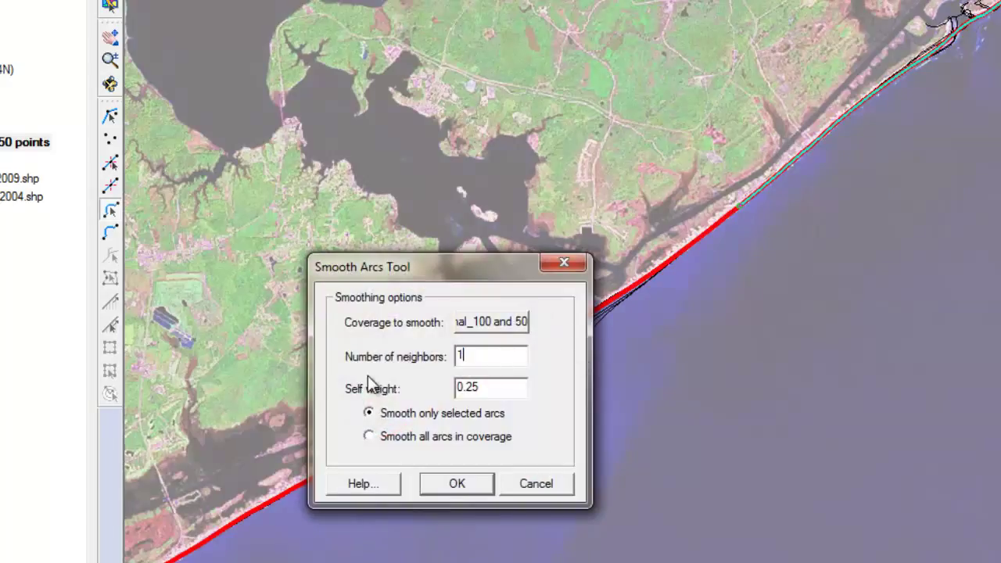
{"action": "left_click", "coordinate": [457, 486]}
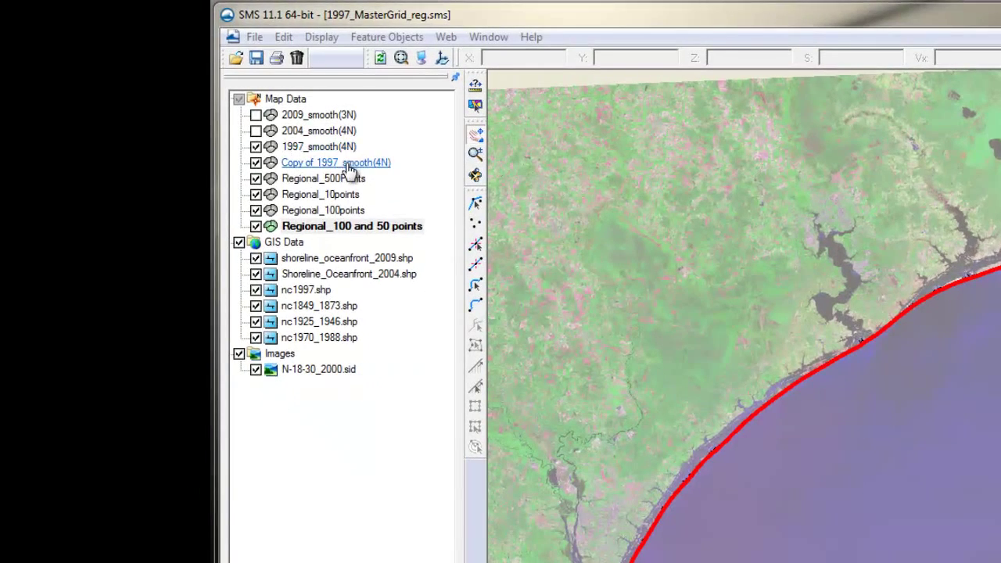
Select the coverages from Copy of 1997_smooth(4N) through Regional_100points and delete all four
{"action": "left_click", "coordinate": [331, 157]}
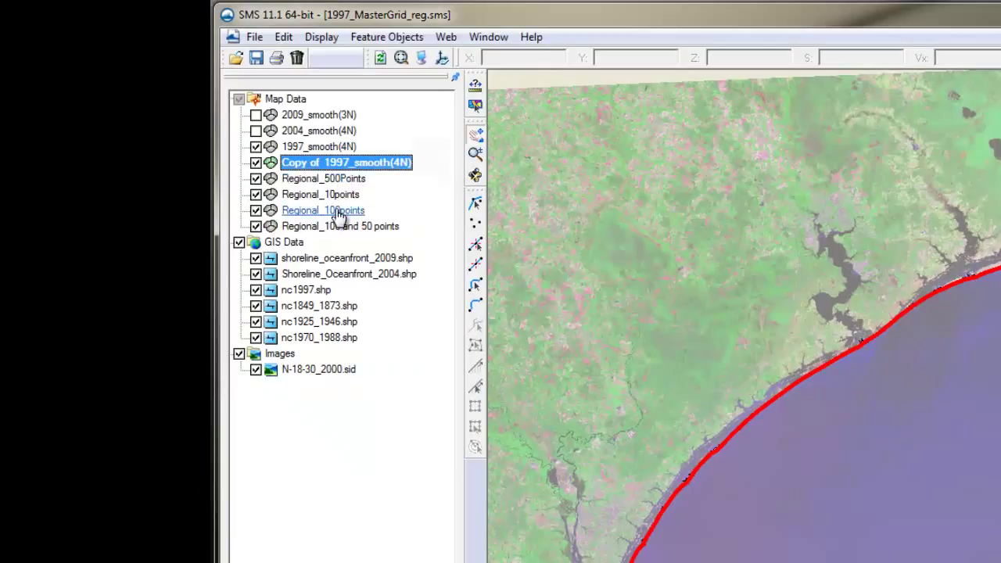
{"action": "left_click", "coordinate": [338, 212], "text": "shift"}
{"action": "right_click", "coordinate": [338, 216]}
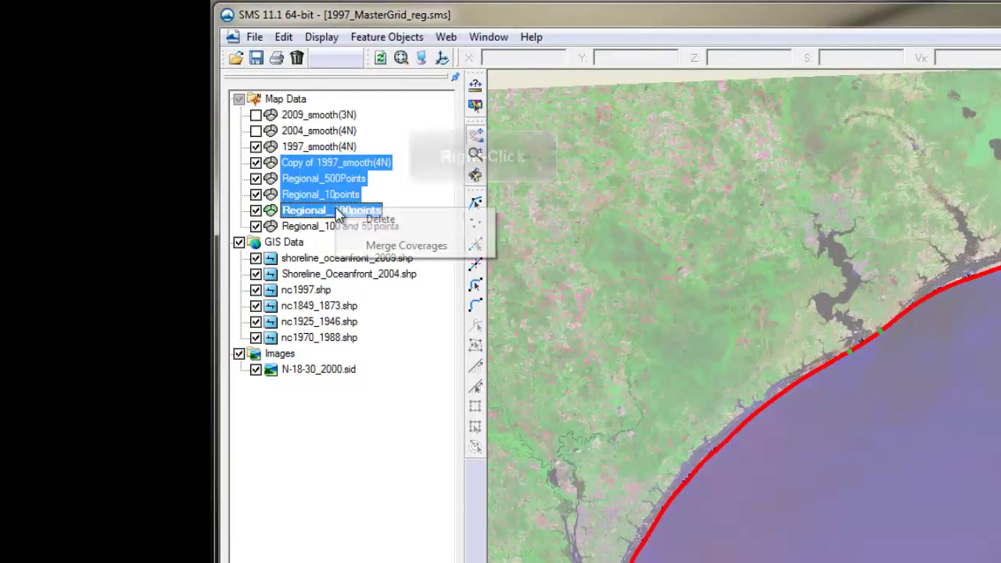
{"action": "left_click", "coordinate": [367, 220]}
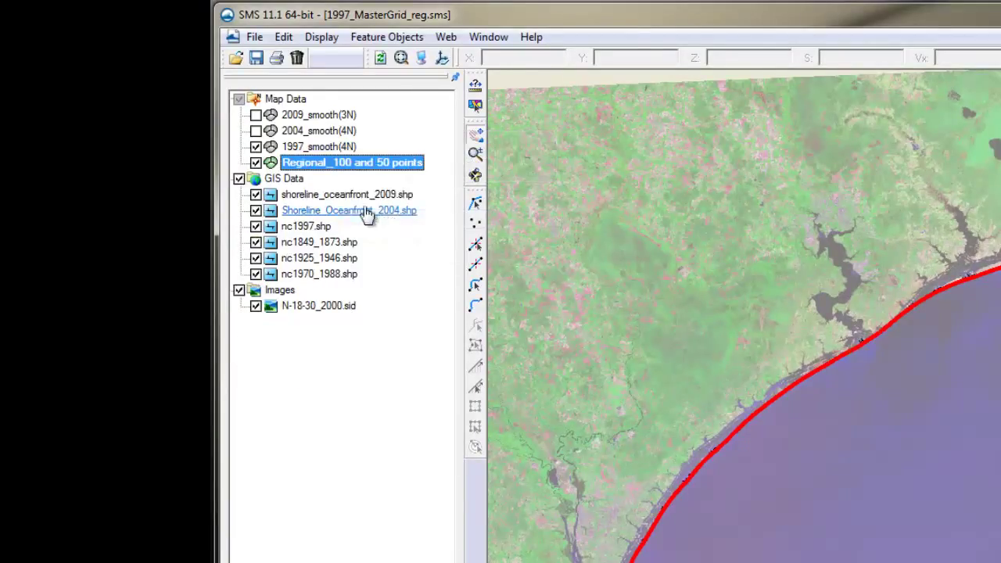
Change the Regional_100 and 50 points coverage type to GenCade
{"action": "right_click", "coordinate": [385, 170]}
{"action": "mouse_move", "coordinate": [484, 318]}
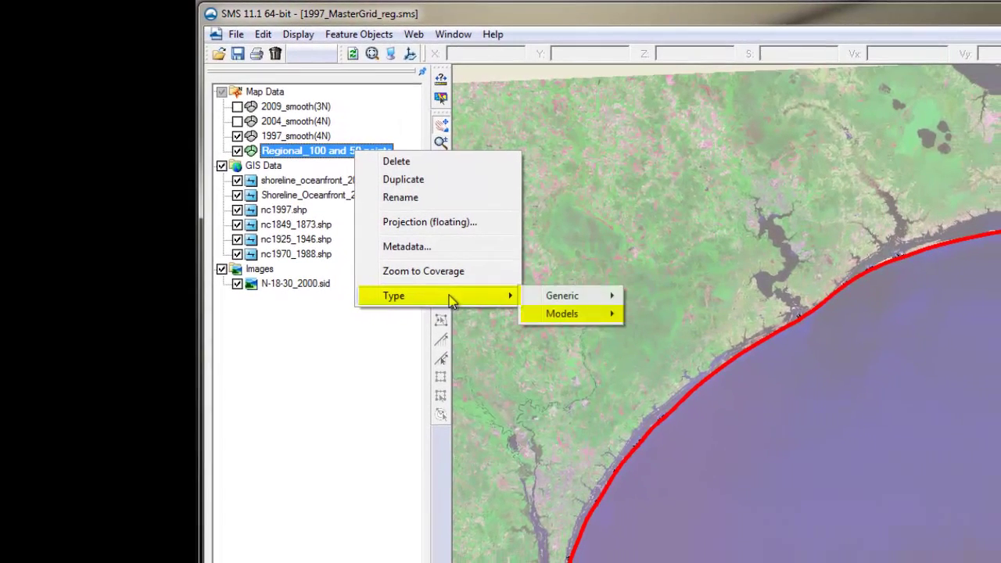
{"action": "mouse_move", "coordinate": [569, 315]}
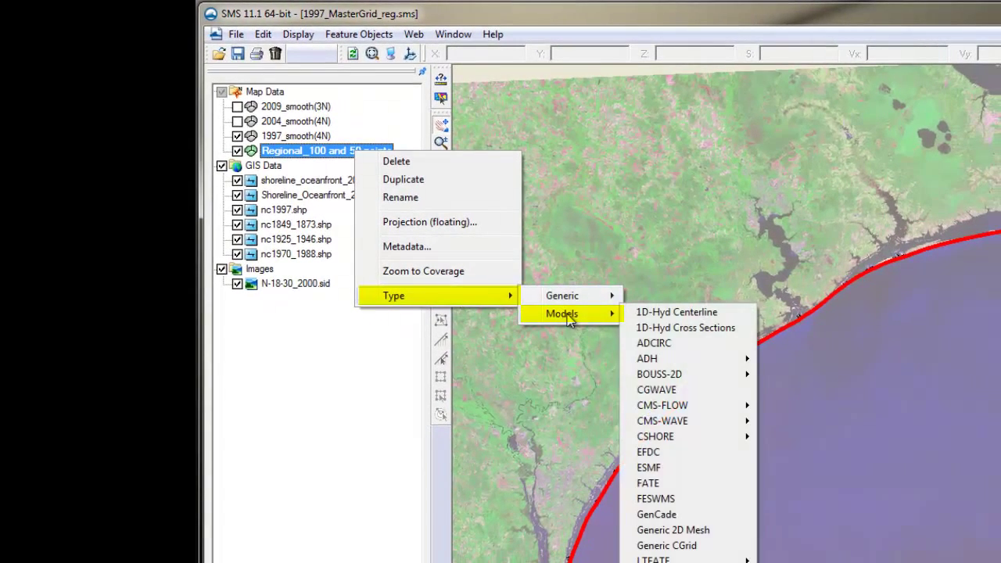
{"action": "left_click", "coordinate": [692, 517]}
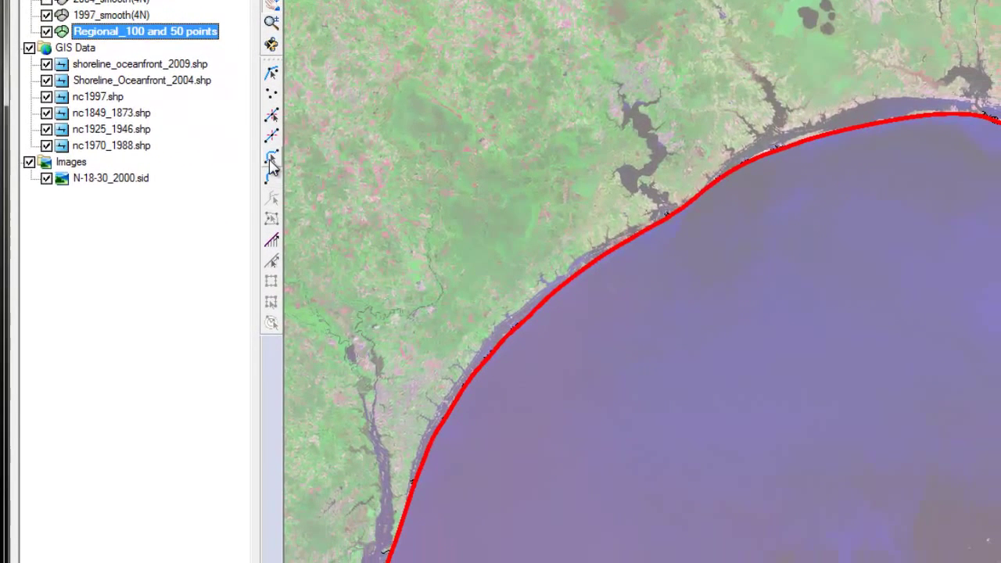
Set the shoreline arc's GenCade attribute type to Regional Contour
{"action": "left_click", "coordinate": [270, 159]}
{"action": "right_click", "coordinate": [649, 231]}
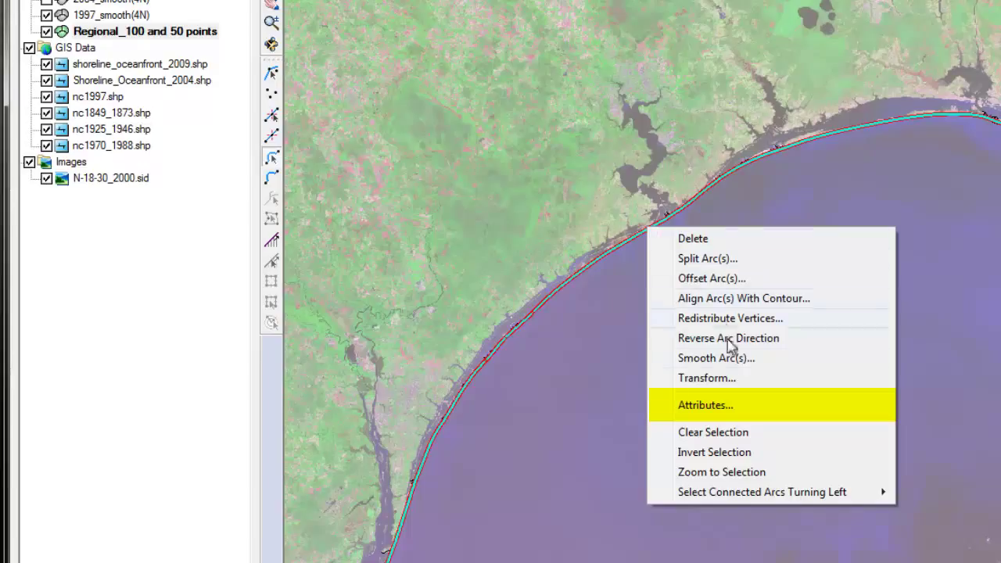
{"action": "left_click", "coordinate": [745, 413]}
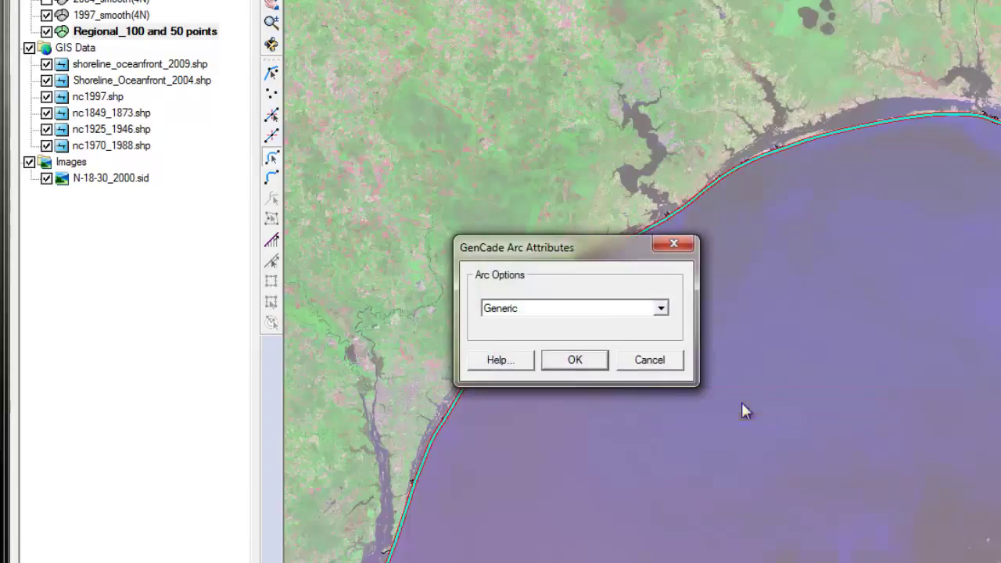
{"action": "left_click", "coordinate": [603, 318]}
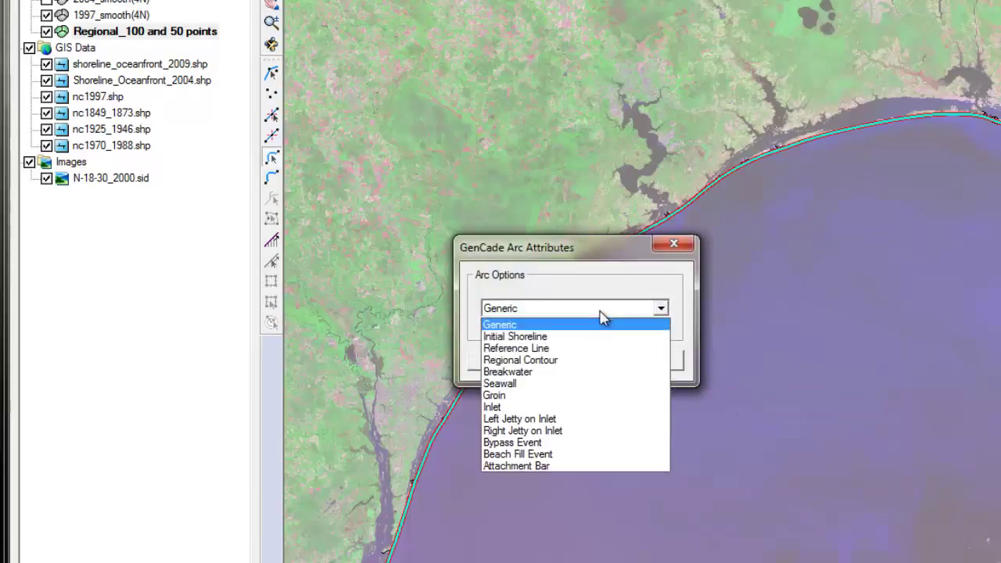
{"action": "left_click", "coordinate": [602, 360]}
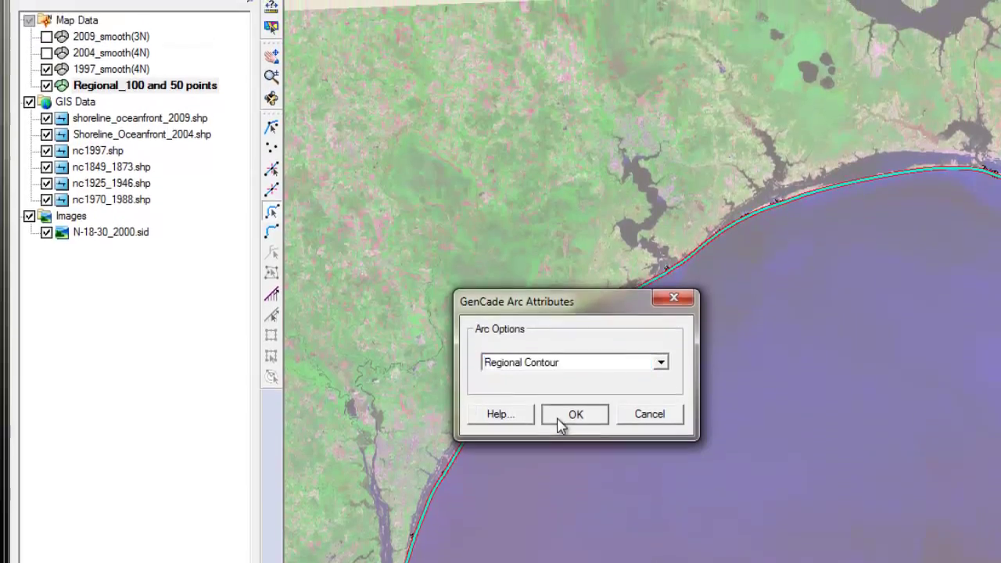
{"action": "left_click", "coordinate": [562, 367]}
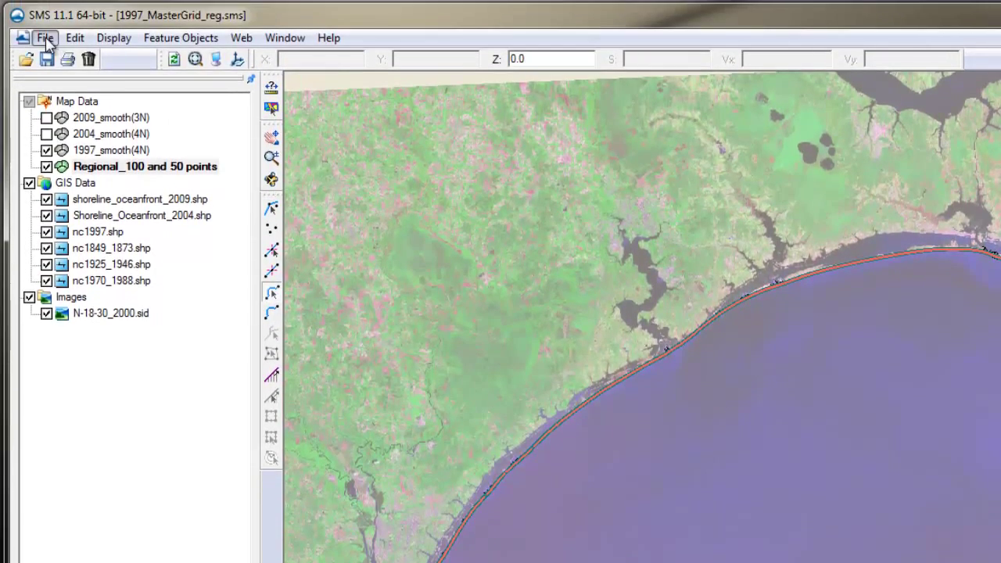
{"action": "left_click", "coordinate": [46, 38]}
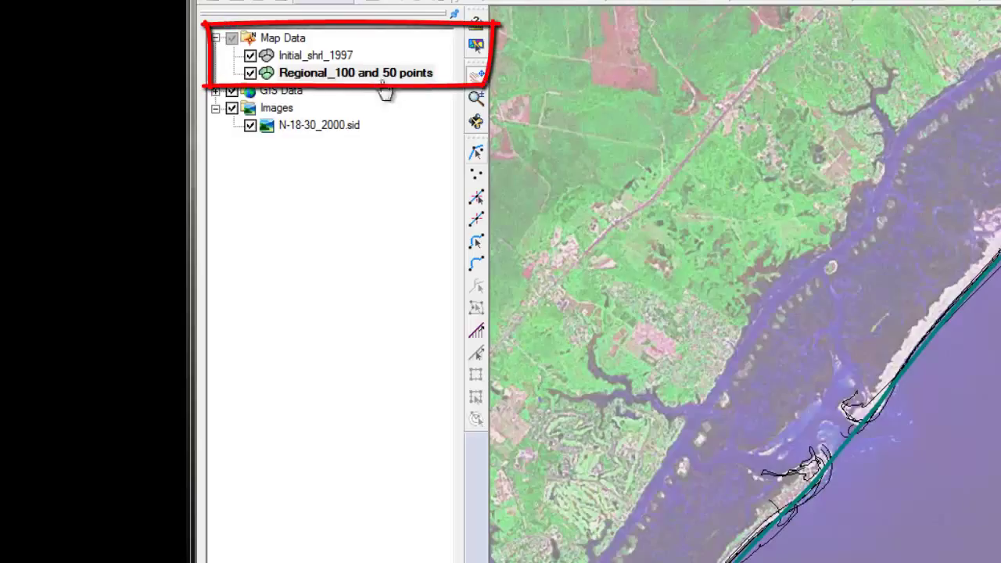
{"action": "left_click", "coordinate": [331, 58]}
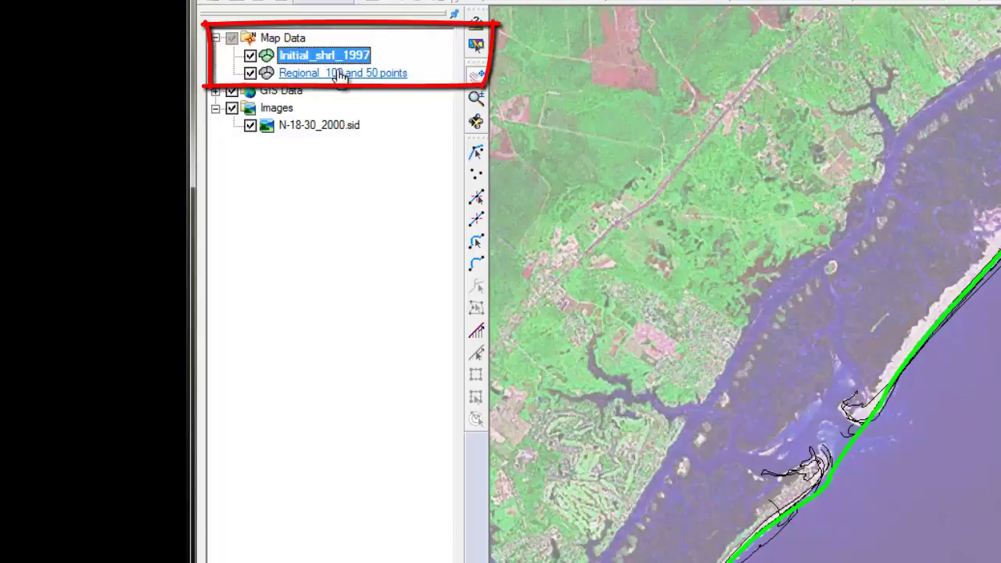
{"action": "left_click", "coordinate": [339, 74]}
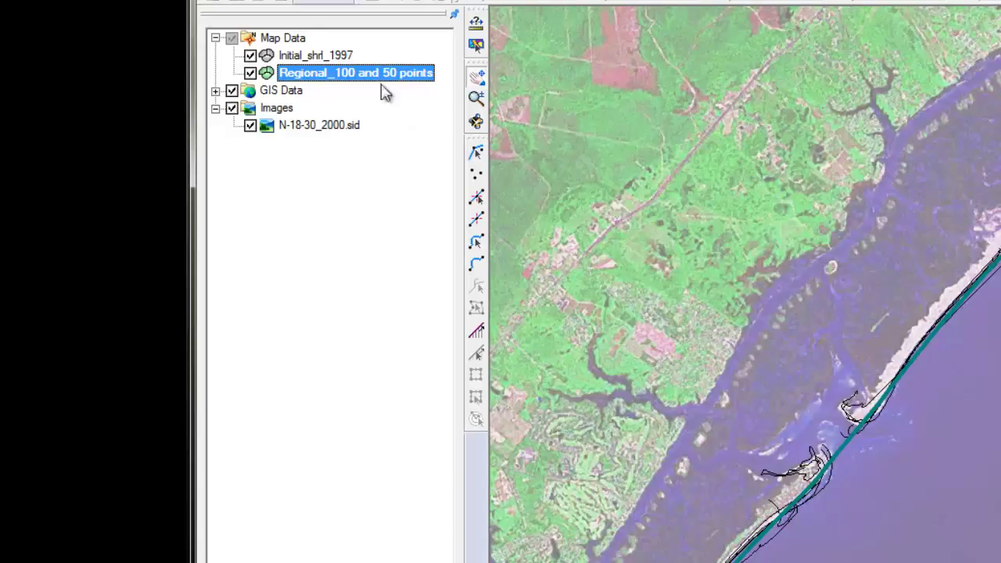
Merge Initial_shrl_1997 with Regional_100 and 50 points, keep both sources, and select Merge
{"action": "left_click", "coordinate": [336, 55]}
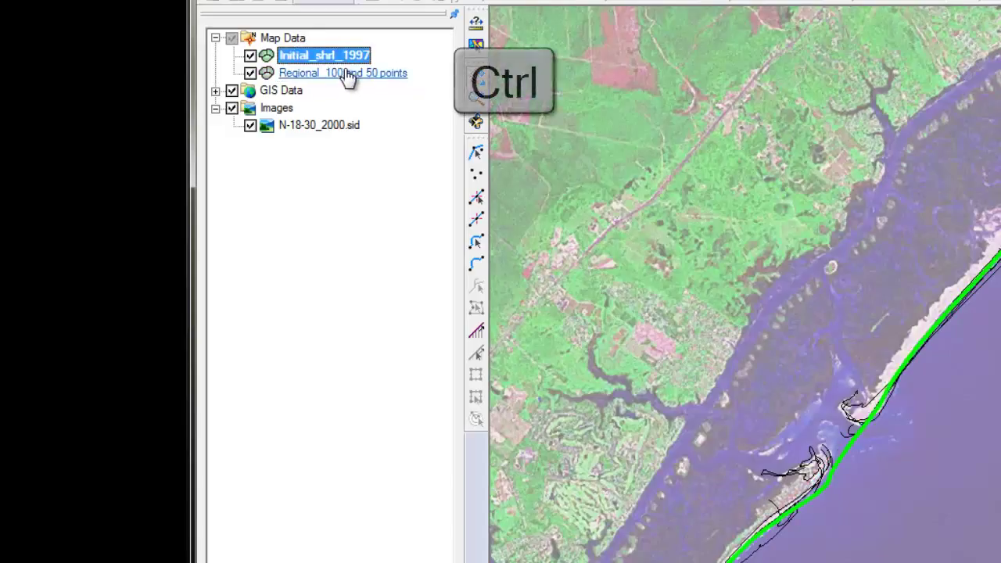
{"action": "left_click", "coordinate": [348, 72], "text": "ctrl"}
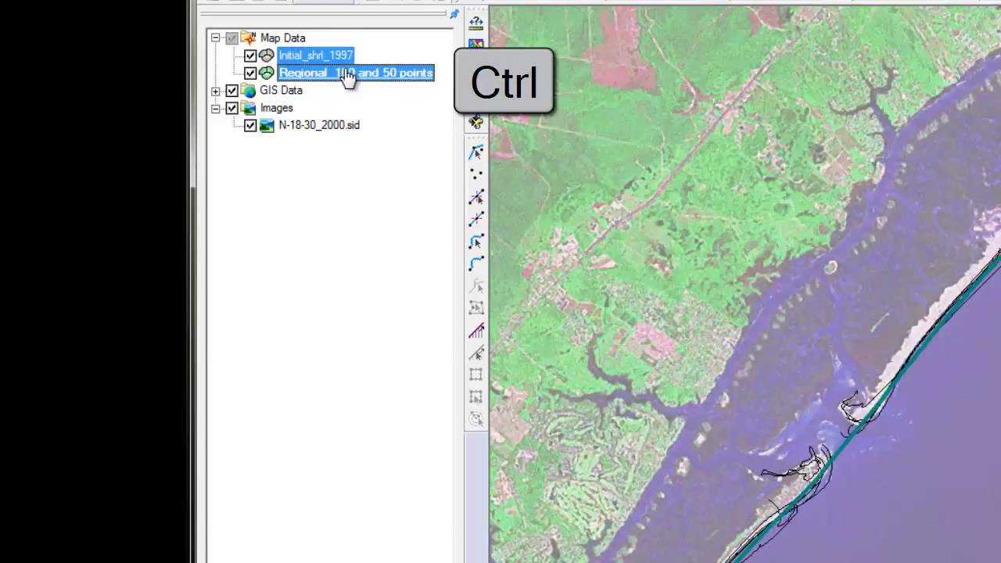
{"action": "right_click", "coordinate": [348, 73]}
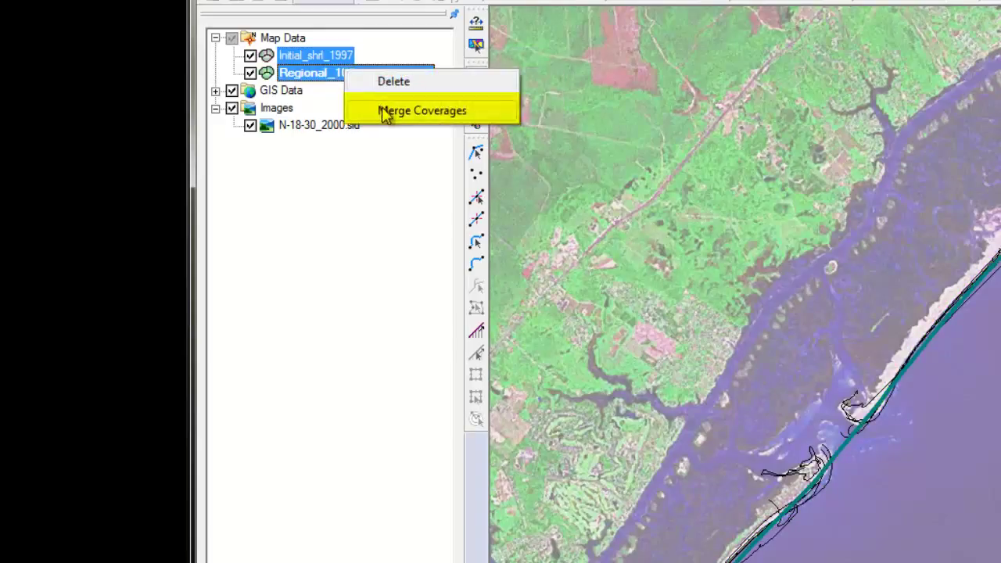
{"action": "left_click", "coordinate": [384, 111]}
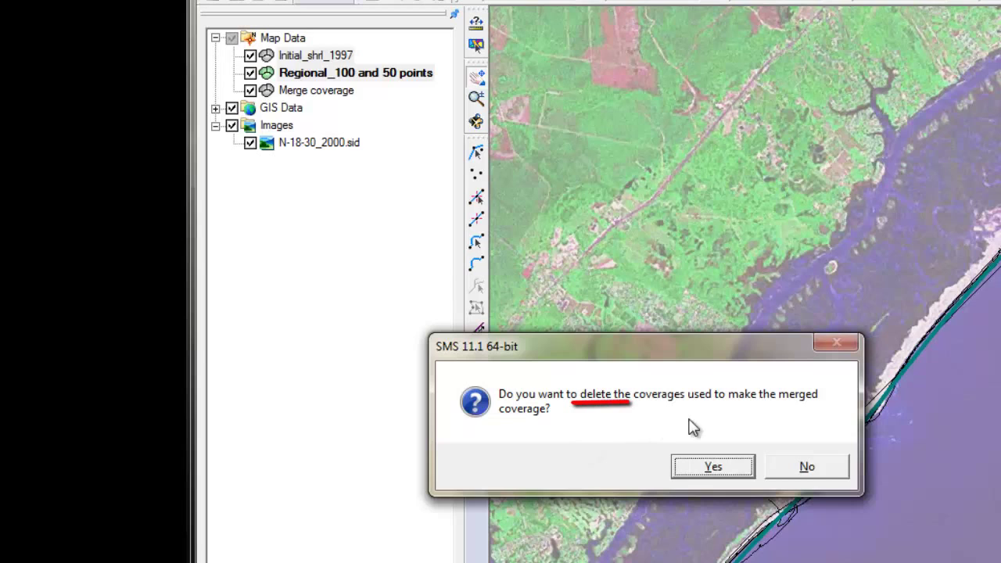
{"action": "left_click", "coordinate": [809, 467]}
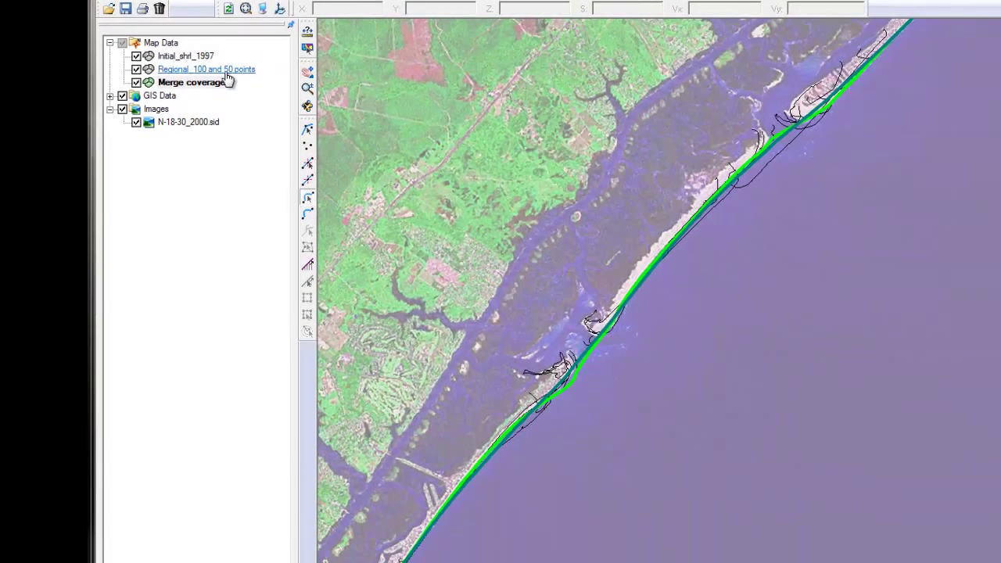
{"action": "left_click", "coordinate": [219, 83]}
{"action": "left_click", "coordinate": [211, 85]}
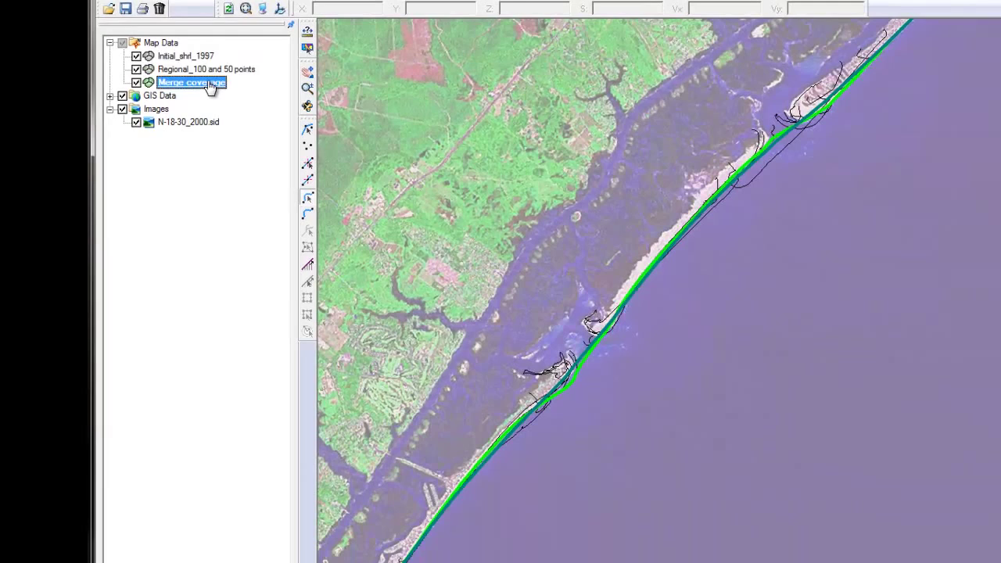